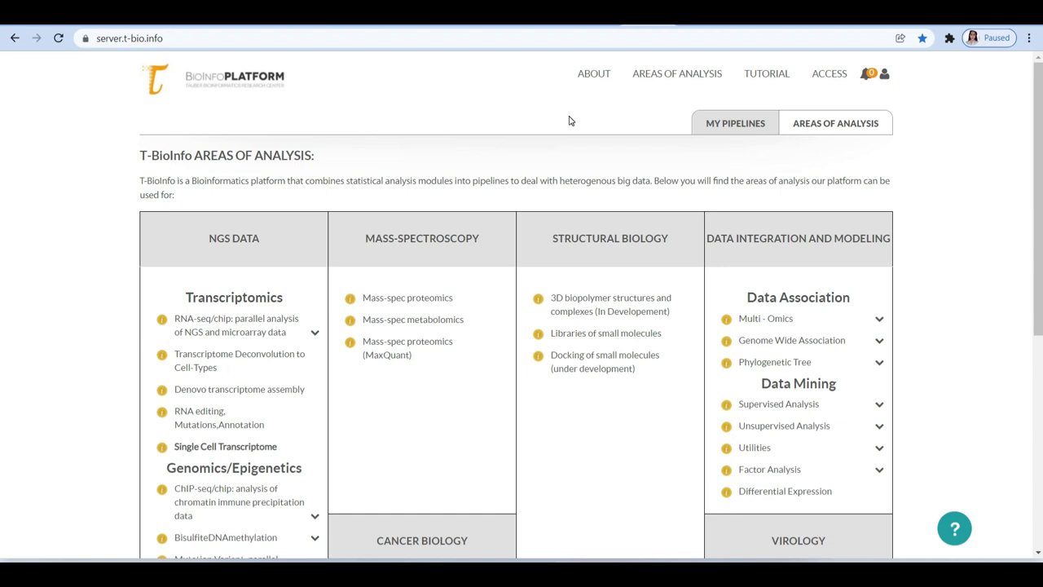
{"action": "scroll", "coordinate": [538, 214], "scroll_direction": "down", "scroll_amount": 3}
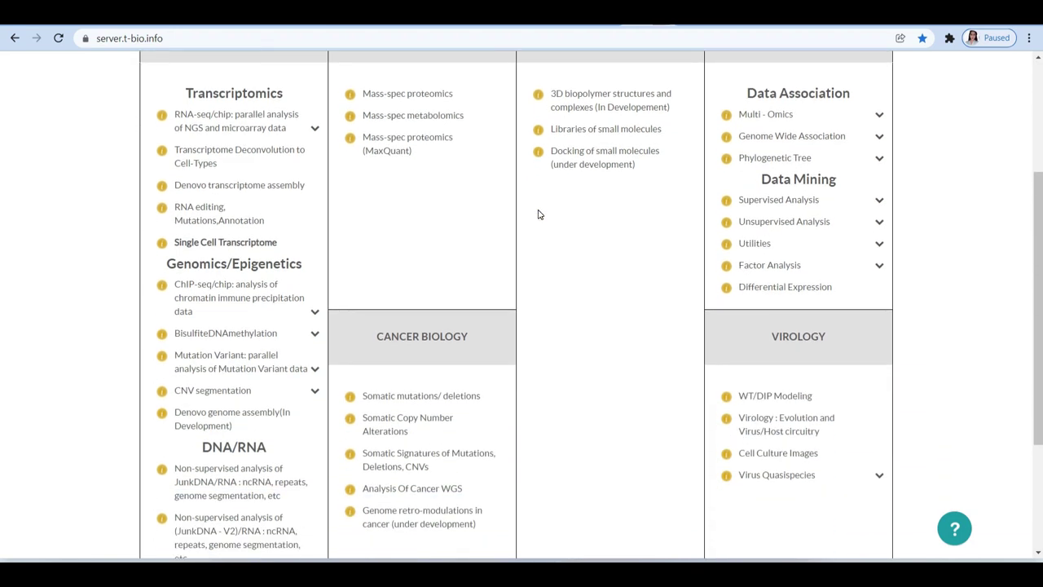
{"action": "scroll", "coordinate": [537, 214], "scroll_direction": "up", "scroll_amount": 3}
{"action": "left_click", "coordinate": [886, 76]}
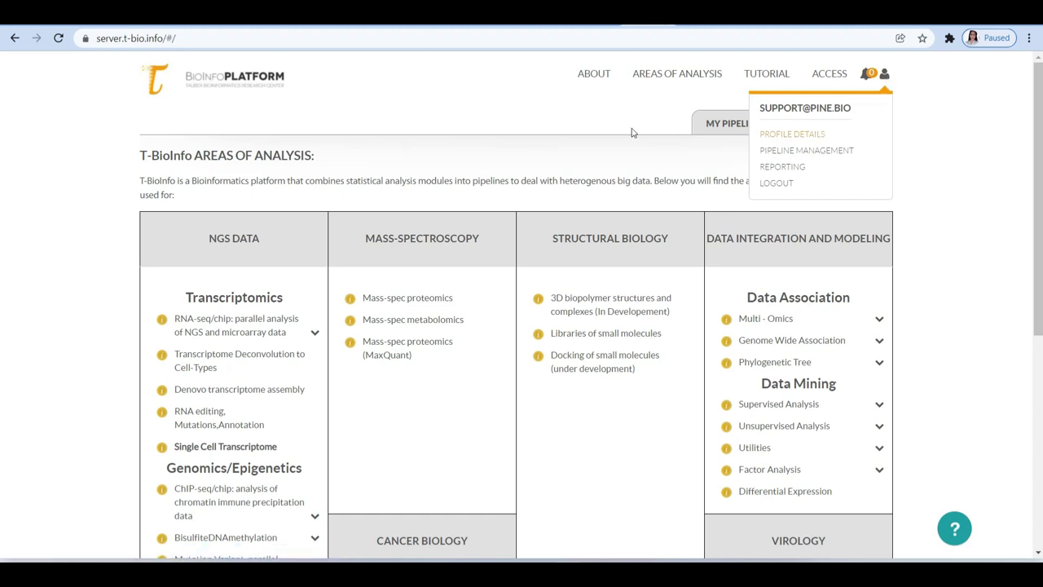
{"action": "scroll", "coordinate": [567, 132], "scroll_direction": "down", "scroll_amount": 1}
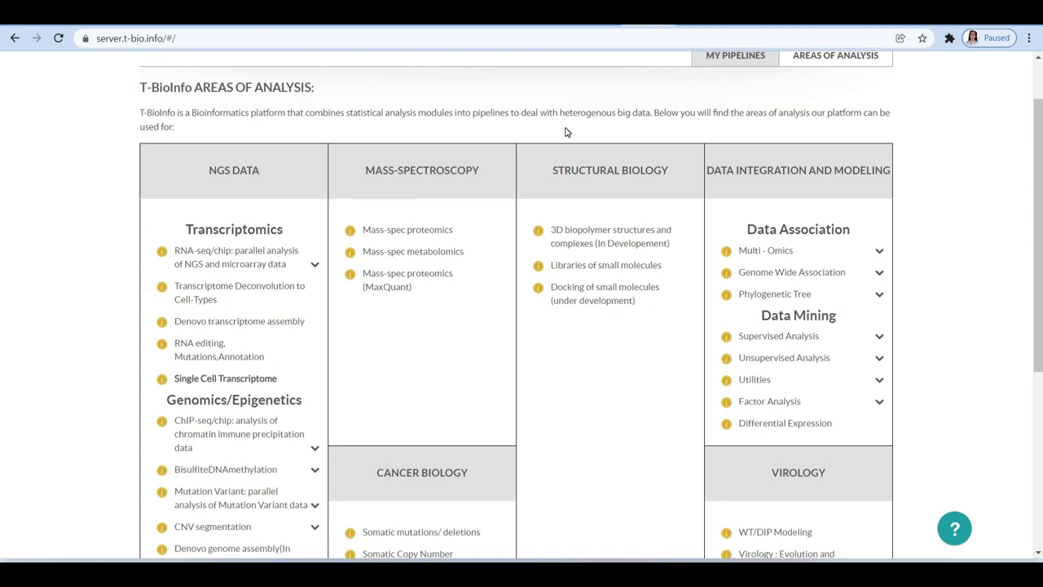
{"action": "scroll", "coordinate": [607, 86], "scroll_direction": "down", "scroll_amount": 1}
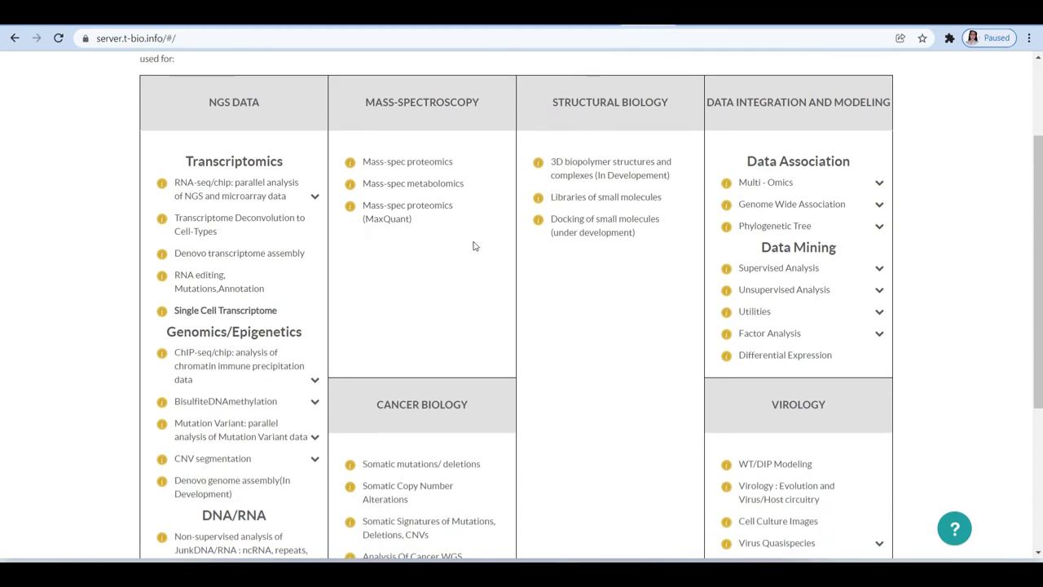
{"action": "scroll", "coordinate": [291, 413], "scroll_direction": "down", "scroll_amount": 1}
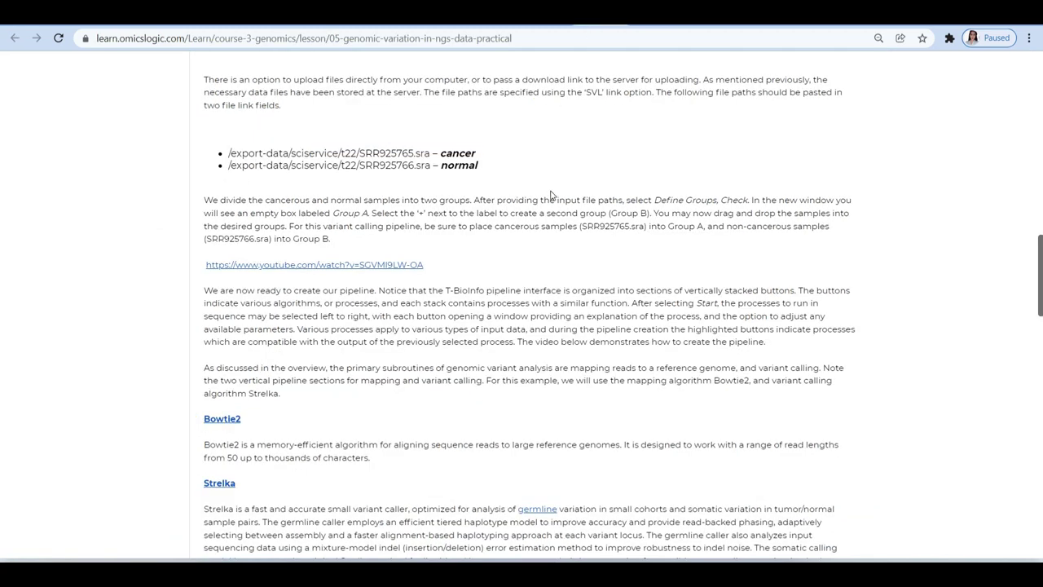
Highlight the two sample file paths in the lesson, then switch to the ATCC website.
{"action": "scroll", "coordinate": [552, 197], "scroll_direction": "up", "scroll_amount": 1}
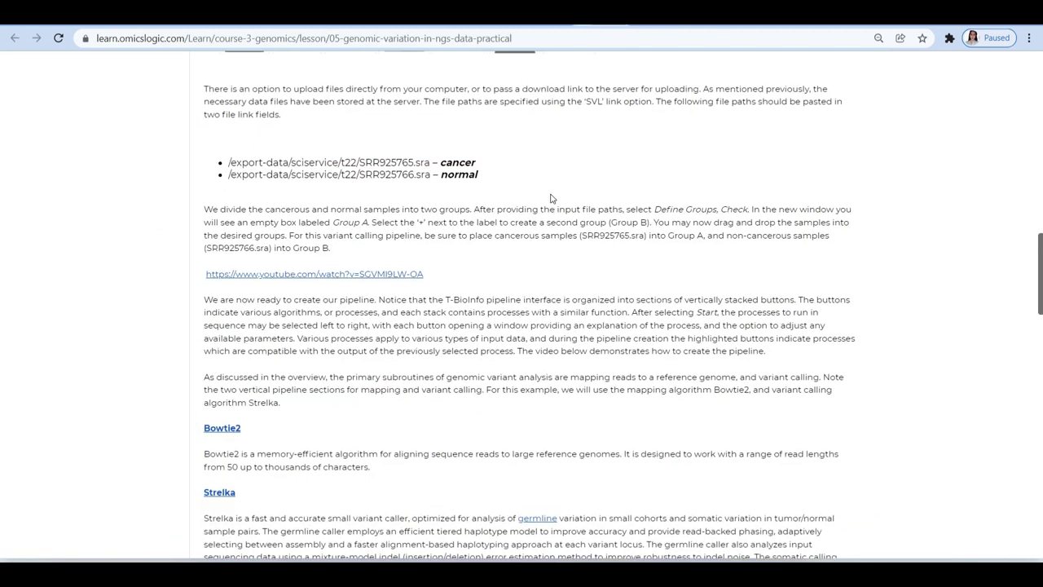
{"action": "left_click_drag", "start_coordinate": [480, 234], "coordinate": [218, 223]}
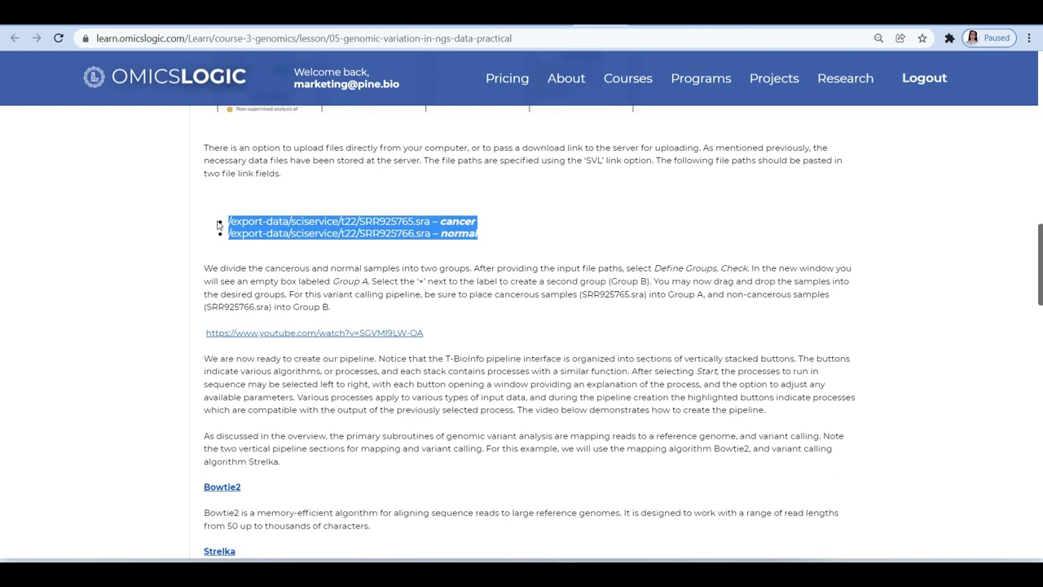
{"action": "left_click", "coordinate": [477, 262]}
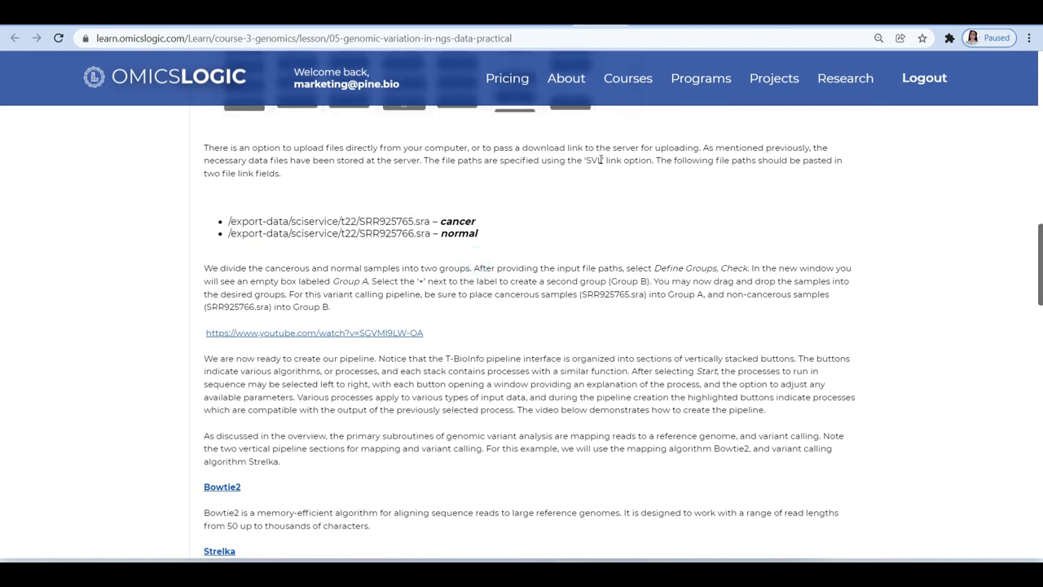
{"action": "left_click", "coordinate": [619, 12]}
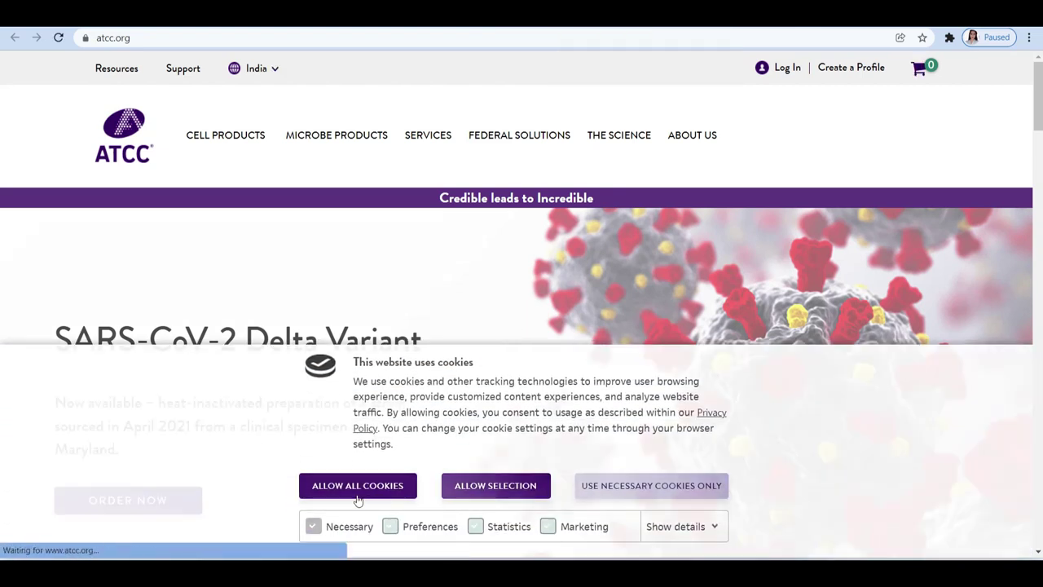
Allow all cookies on the ATCC homepage, scroll it, then close the tab with Ctrl+W.
{"action": "left_click", "coordinate": [359, 488]}
{"action": "scroll", "coordinate": [590, 423], "scroll_direction": "down", "scroll_amount": 2}
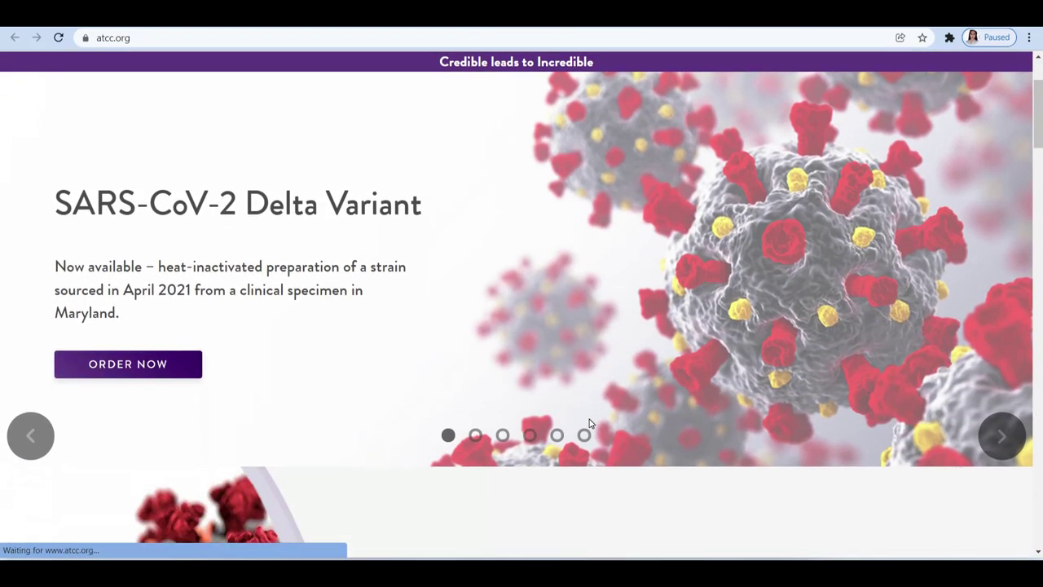
{"action": "scroll", "coordinate": [591, 422], "scroll_direction": "up", "scroll_amount": 2}
{"action": "scroll", "coordinate": [591, 423], "scroll_direction": "down", "scroll_amount": 2}
{"action": "scroll", "coordinate": [590, 423], "scroll_direction": "down", "scroll_amount": 5}
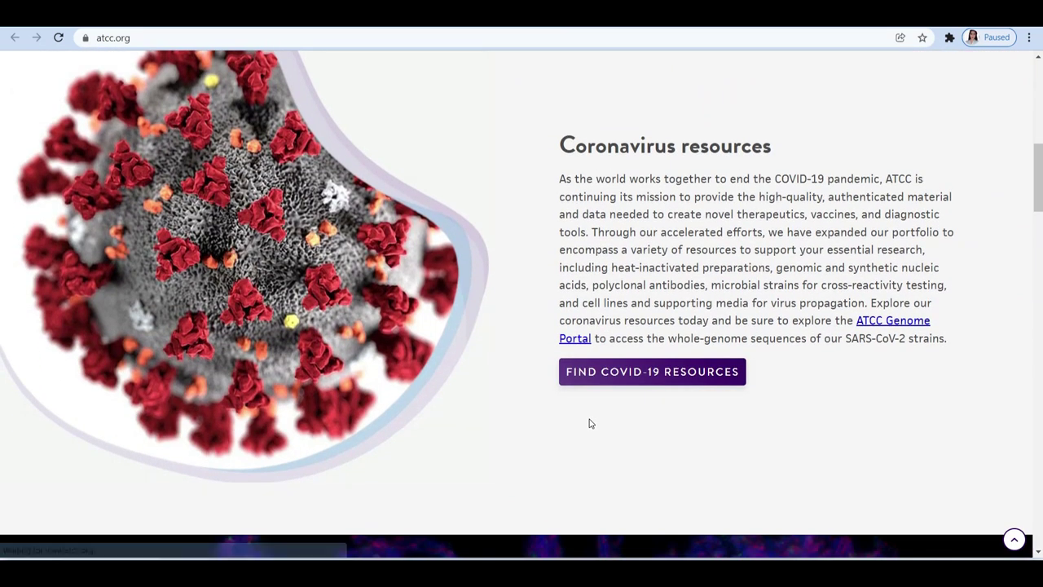
{"action": "scroll", "coordinate": [649, 216], "scroll_direction": "up", "scroll_amount": 5}
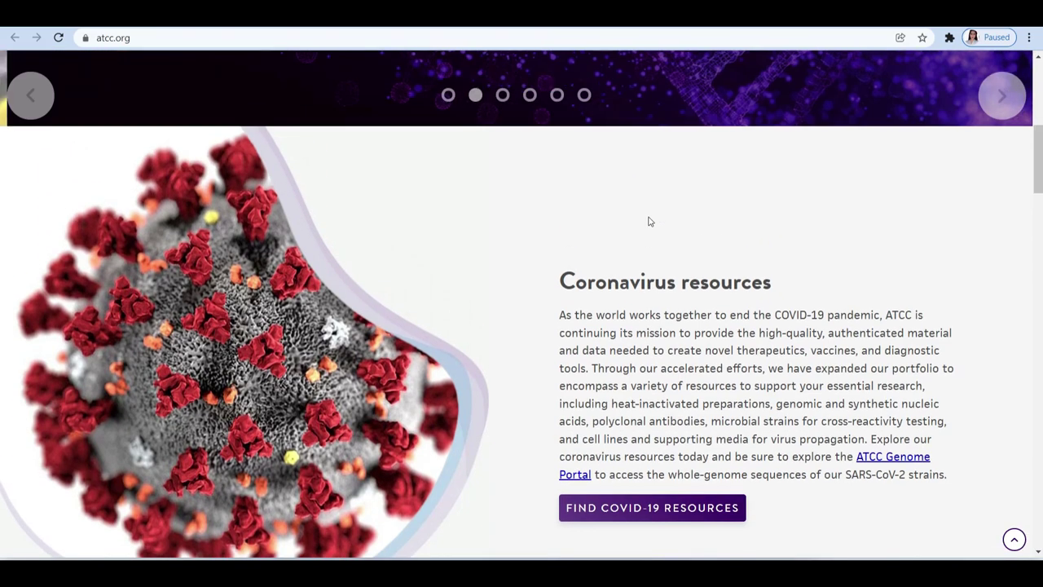
{"action": "scroll", "coordinate": [615, 149], "scroll_direction": "up", "scroll_amount": 1}
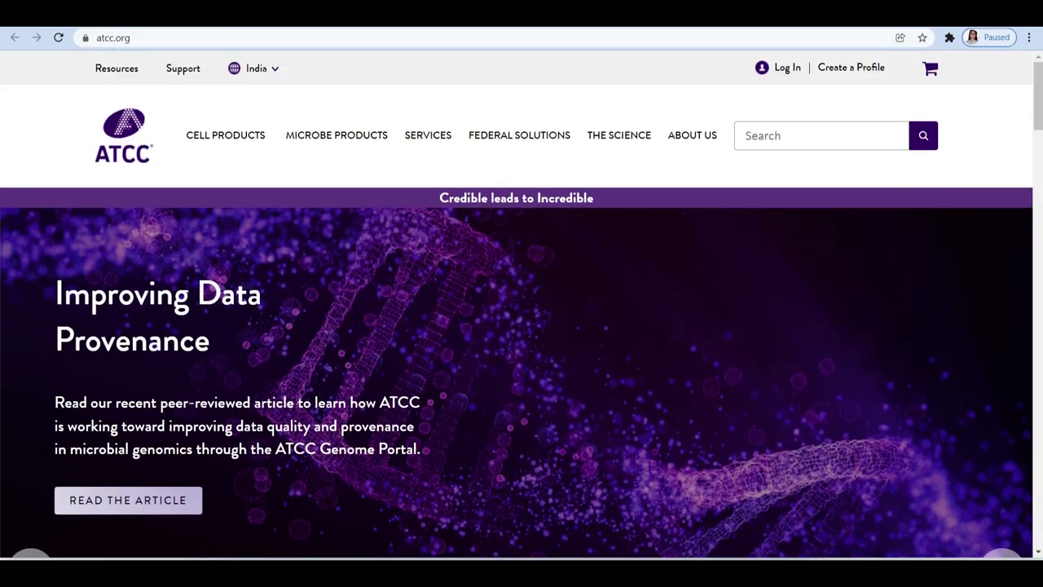
{"action": "key", "text": "ctrl+w"}
Select the path /export-data/sciservice/t22/SRR925765.sra, then go back to the T-BioInfo tab.
{"action": "scroll", "coordinate": [432, 334], "scroll_direction": "down", "scroll_amount": 3}
{"action": "scroll", "coordinate": [432, 334], "scroll_direction": "down", "scroll_amount": 10}
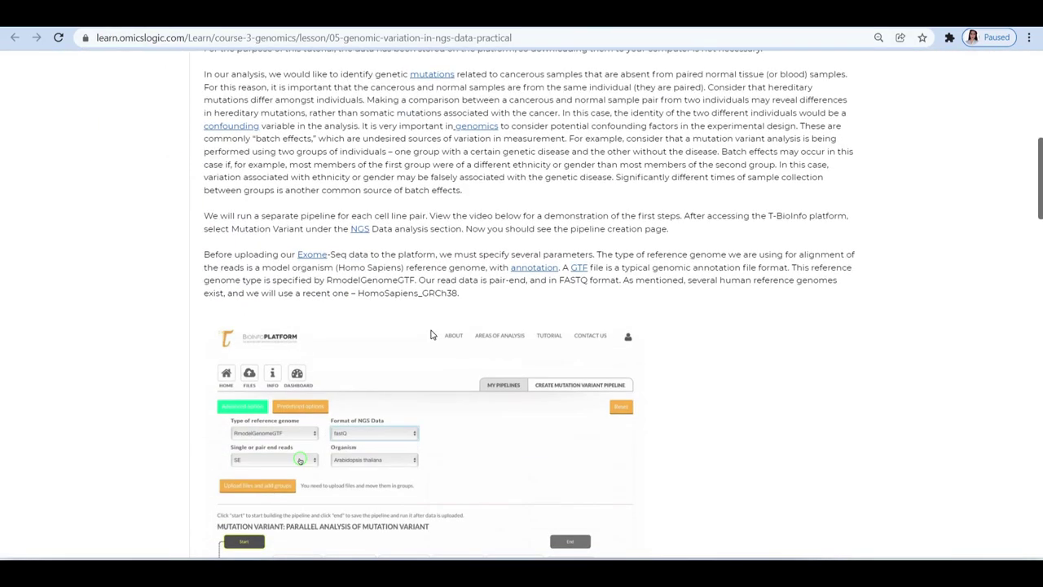
{"action": "left_click_drag", "start_coordinate": [433, 140], "coordinate": [227, 136]}
{"action": "key", "text": "ctrl+c"}
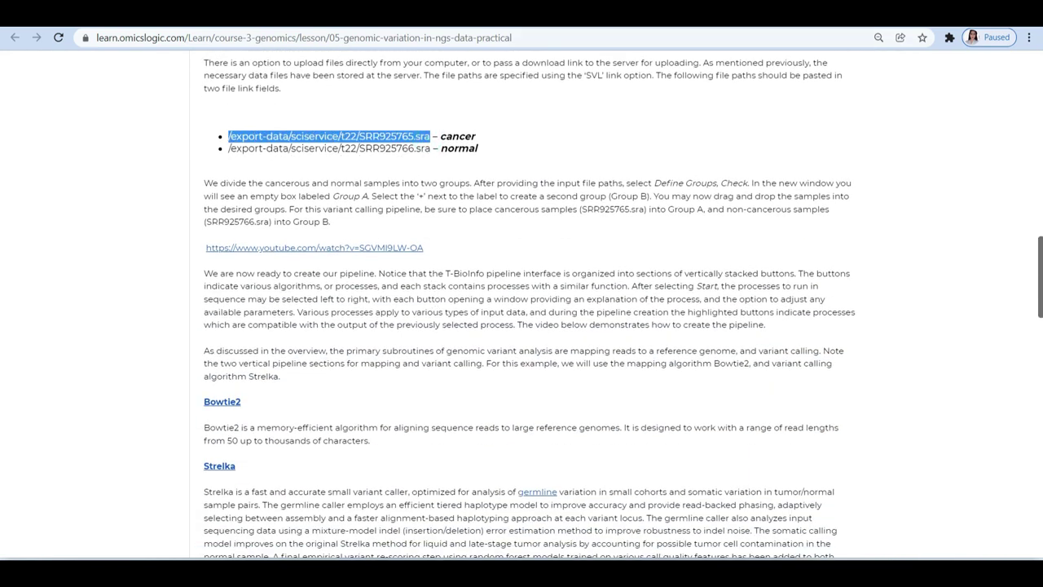
{"action": "left_click", "coordinate": [619, 17]}
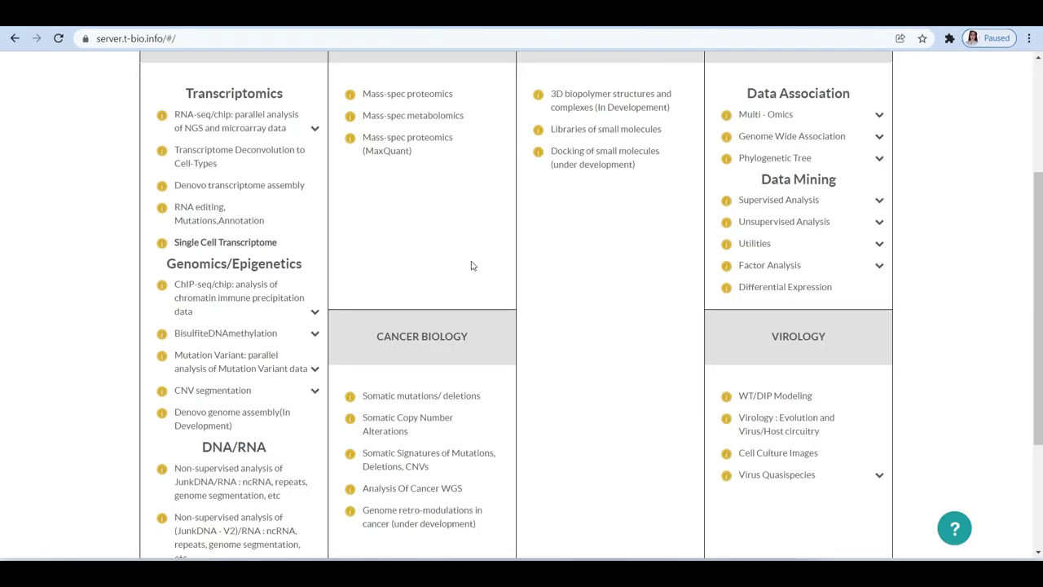
Create a Mutation Variant pipeline: RmodelGenomeGTF reference, fastQ format, PE reads, HomoSapiens_GRCh38 organism.
{"action": "left_click", "coordinate": [225, 368]}
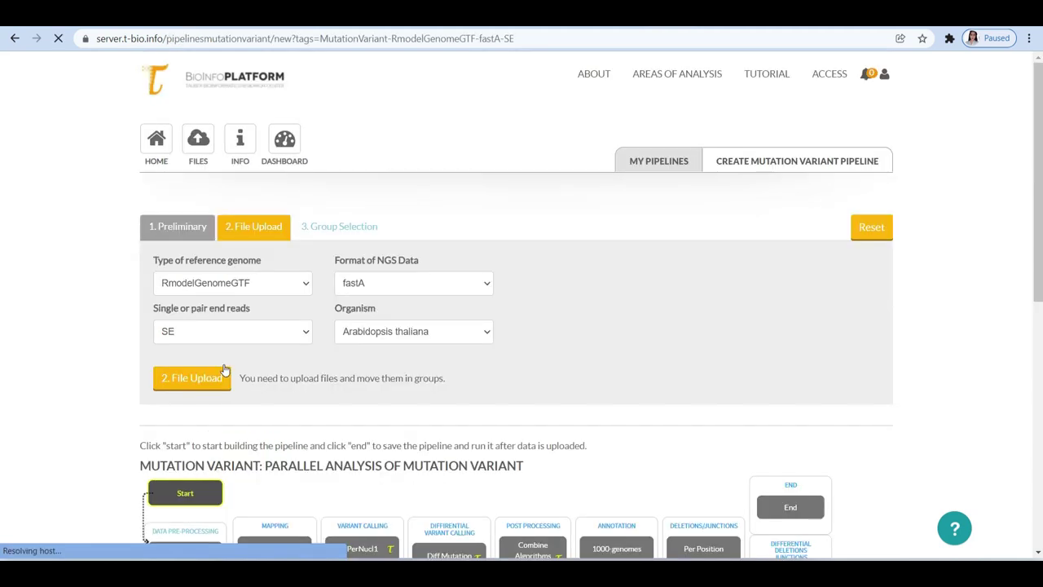
{"action": "left_click", "coordinate": [237, 284]}
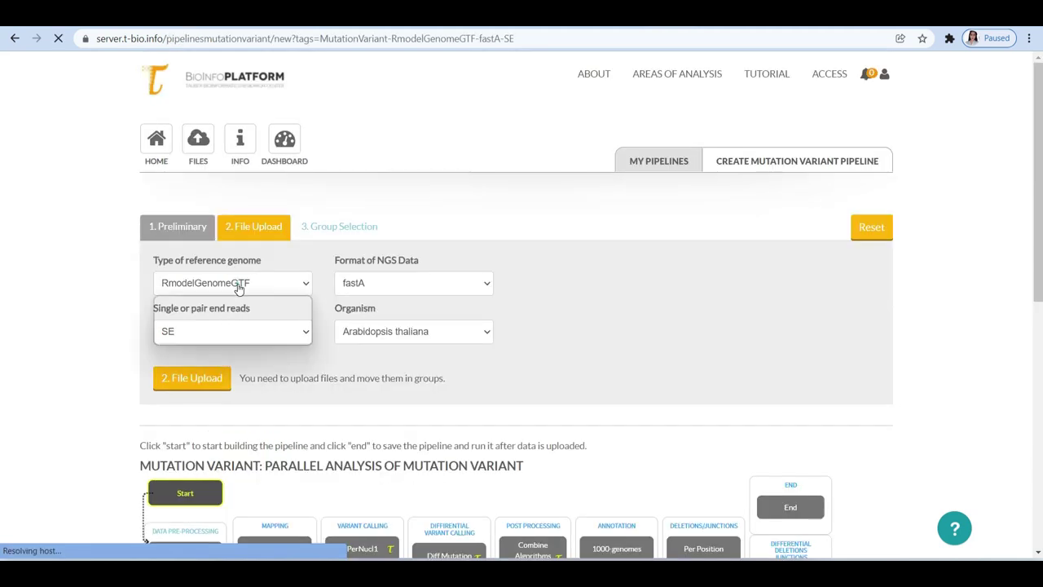
{"action": "left_click", "coordinate": [239, 302]}
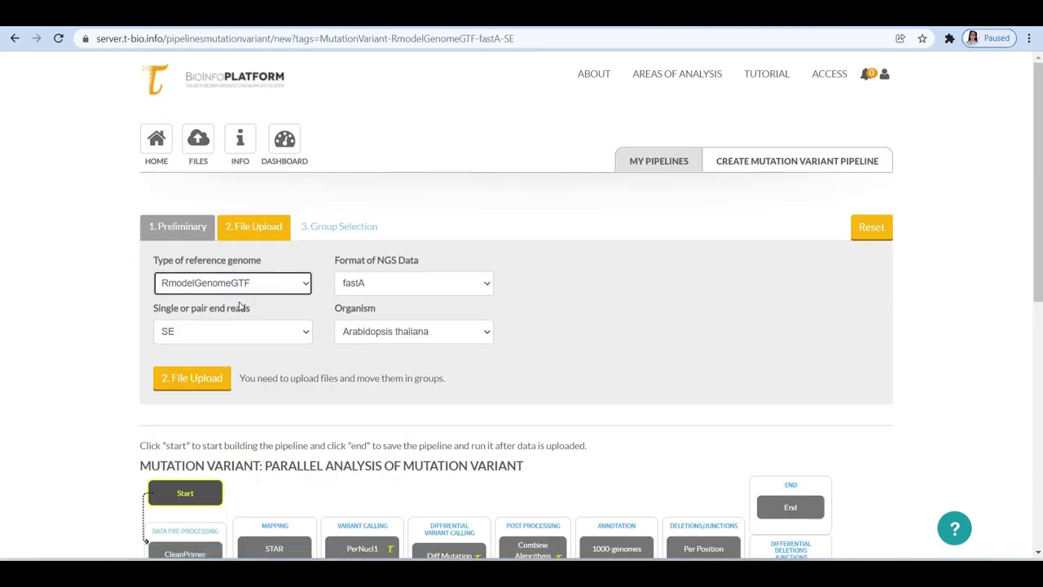
{"action": "left_click", "coordinate": [377, 286]}
{"action": "left_click", "coordinate": [377, 315]}
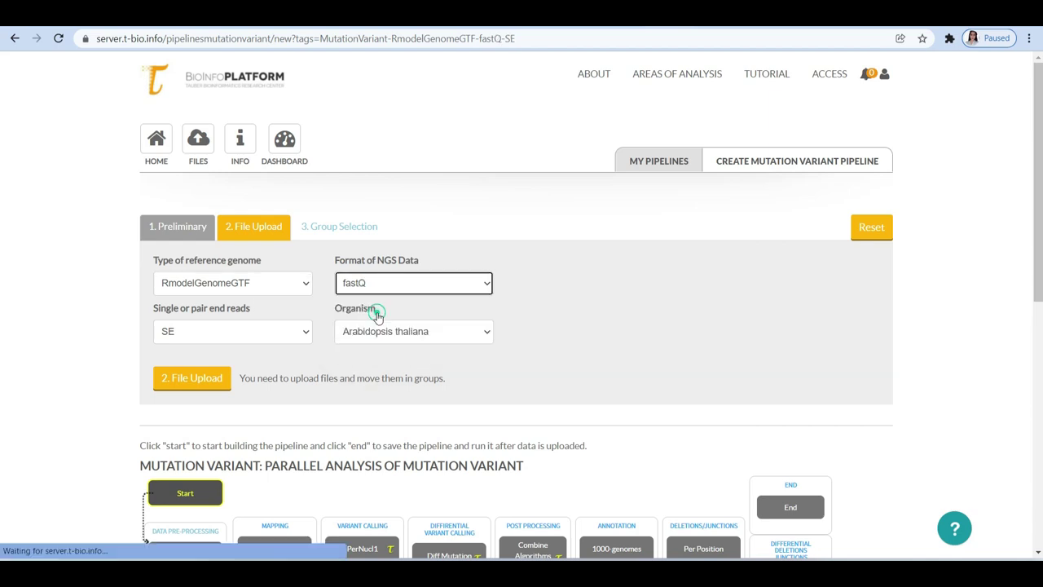
{"action": "left_click", "coordinate": [282, 339]}
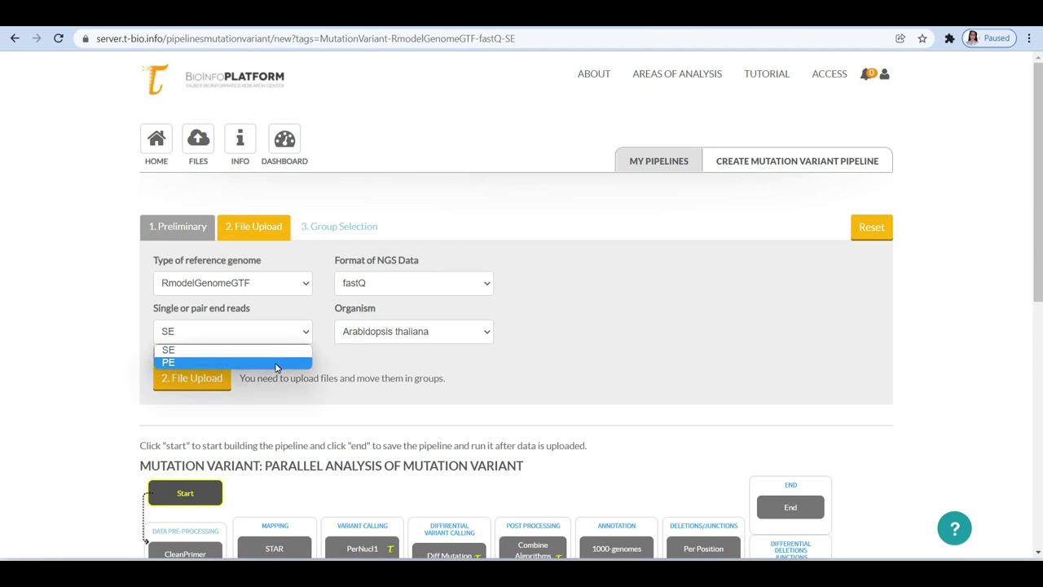
{"action": "left_click", "coordinate": [275, 364]}
{"action": "left_click", "coordinate": [376, 337]}
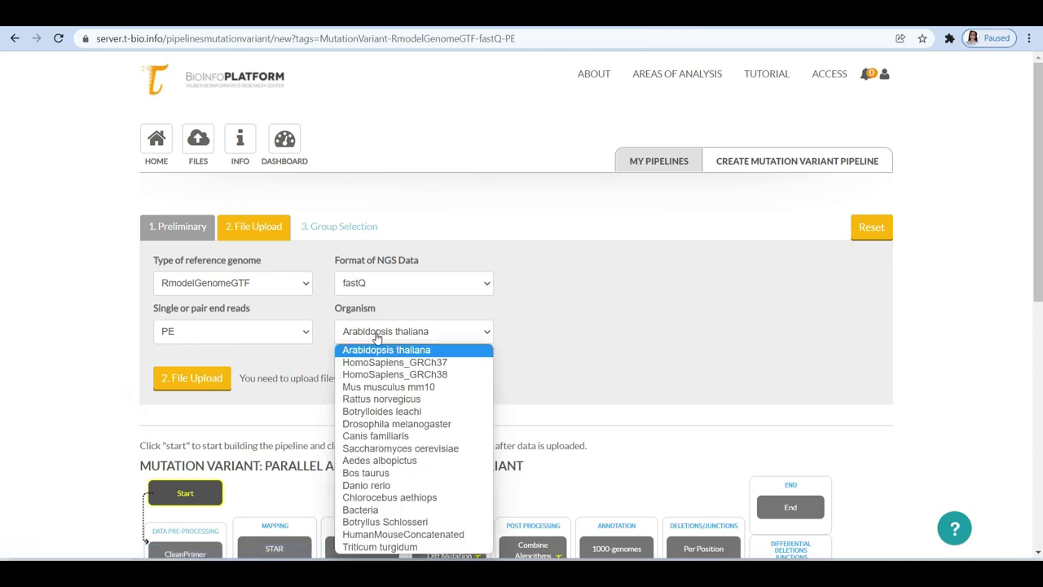
{"action": "left_click", "coordinate": [369, 375]}
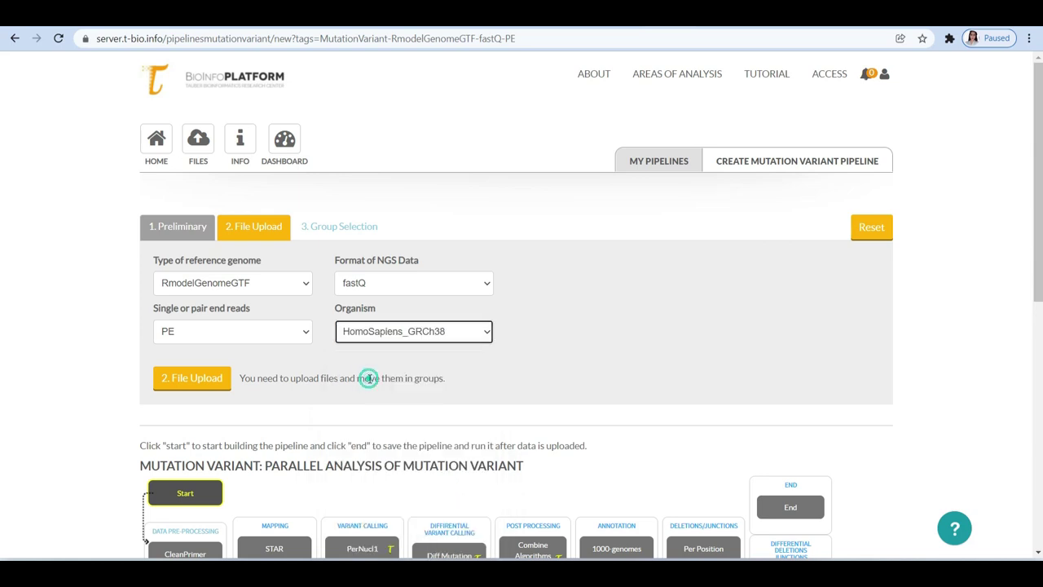
On File Upload, add a second link field and paste the SRR925765.sra path into the first.
{"action": "left_click", "coordinate": [212, 377]}
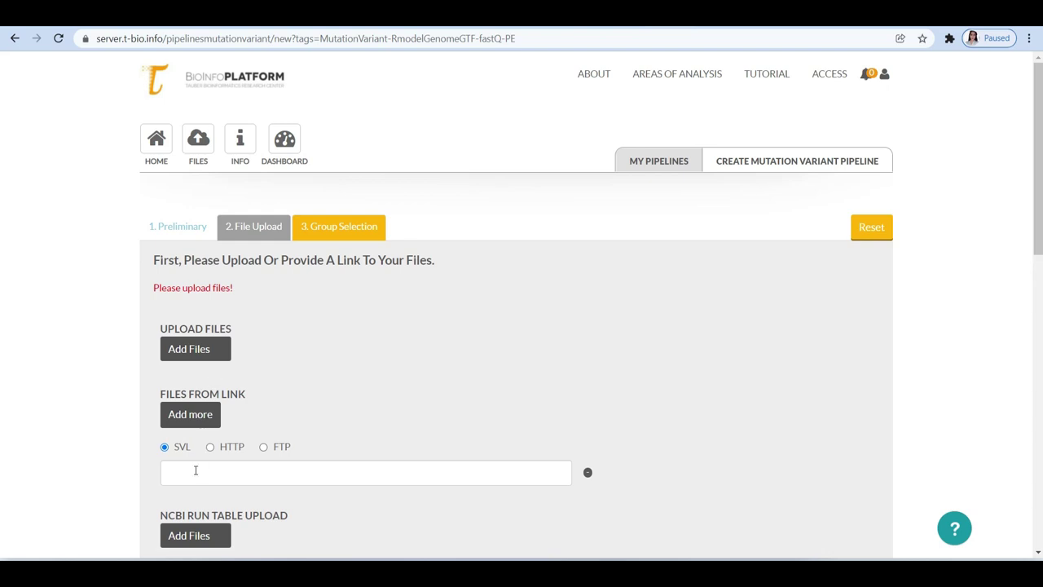
{"action": "left_click", "coordinate": [196, 423]}
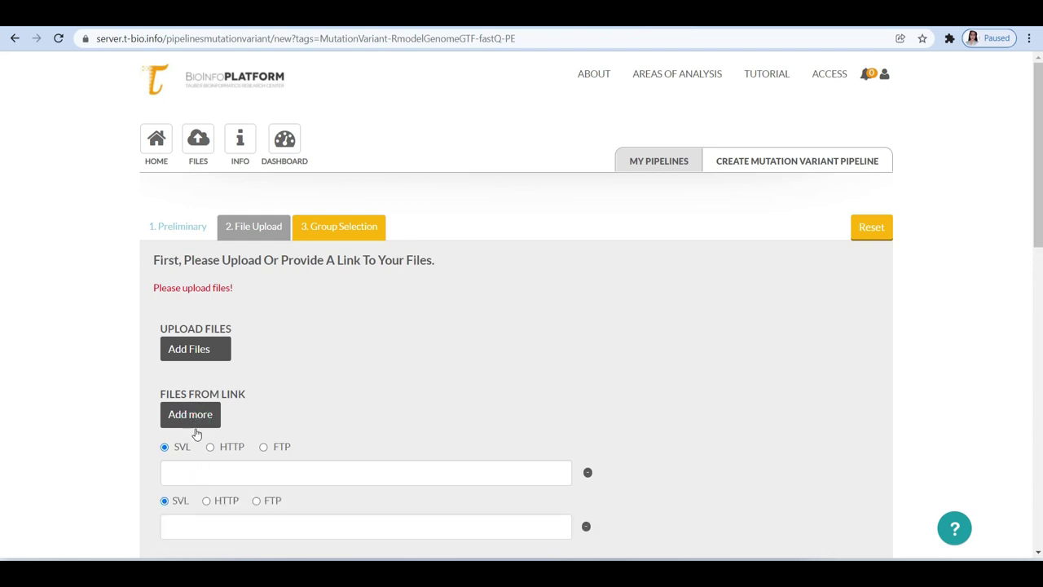
{"action": "scroll", "coordinate": [195, 427], "scroll_direction": "down", "scroll_amount": 1}
{"action": "left_click", "coordinate": [200, 409]}
{"action": "key", "text": "ctrl+v"}
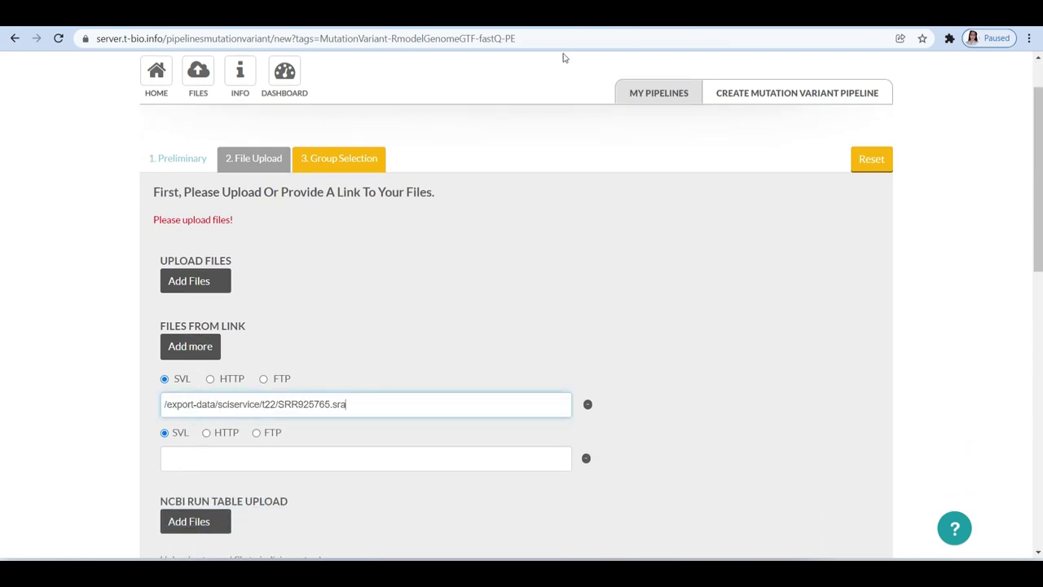
Copy the SRR925766.sra path from the lesson and paste it into the second SVL field.
{"action": "key", "text": "ctrl+Tab"}
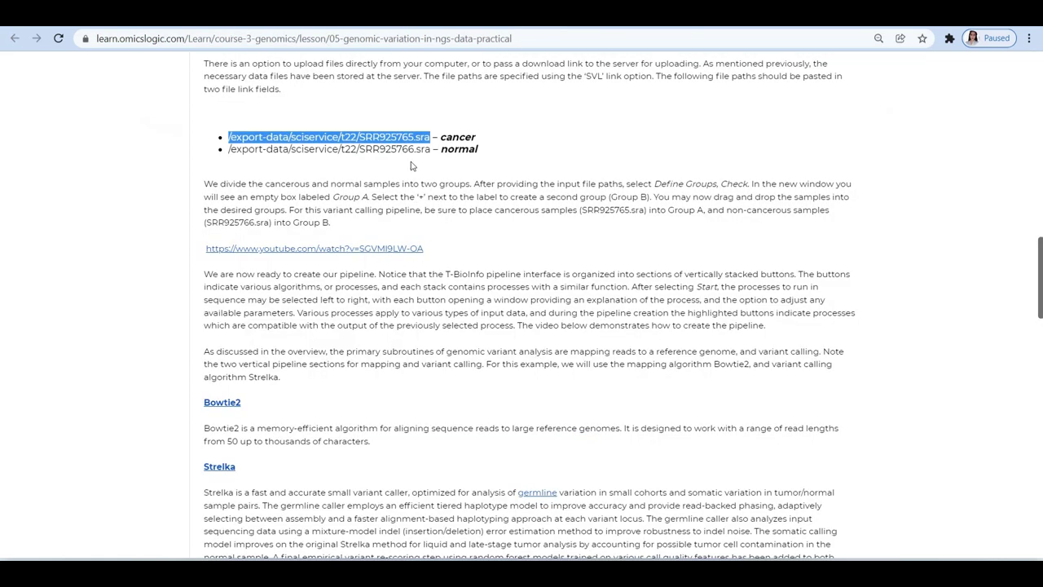
{"action": "left_click_drag", "start_coordinate": [434, 150], "coordinate": [227, 151]}
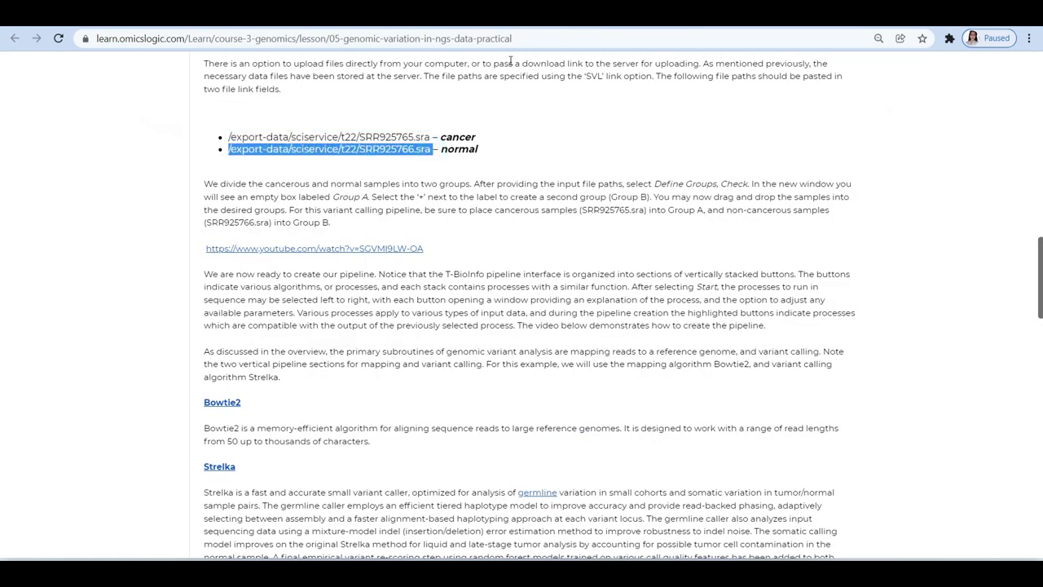
{"action": "key", "text": "ctrl+c"}
{"action": "key", "text": "ctrl+shift+Tab"}
{"action": "left_click", "coordinate": [236, 468]}
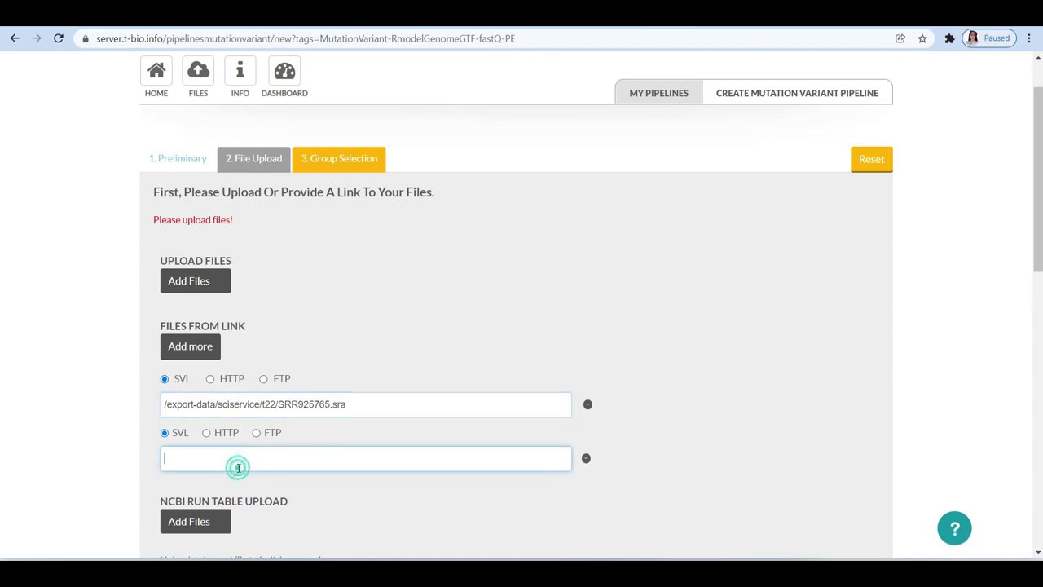
{"action": "key", "text": "ctrl+v"}
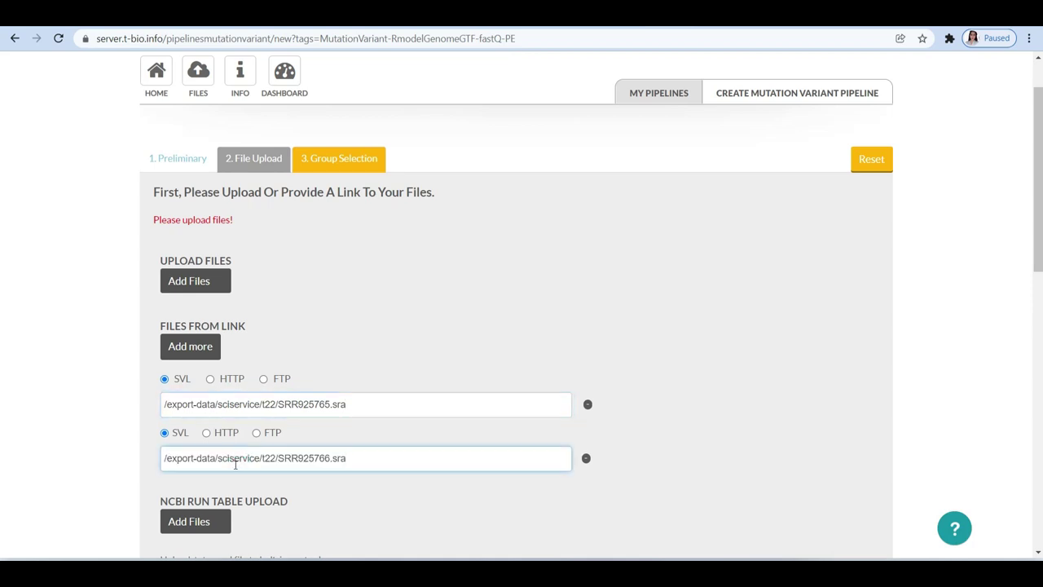
{"action": "scroll", "coordinate": [238, 461], "scroll_direction": "down", "scroll_amount": 2}
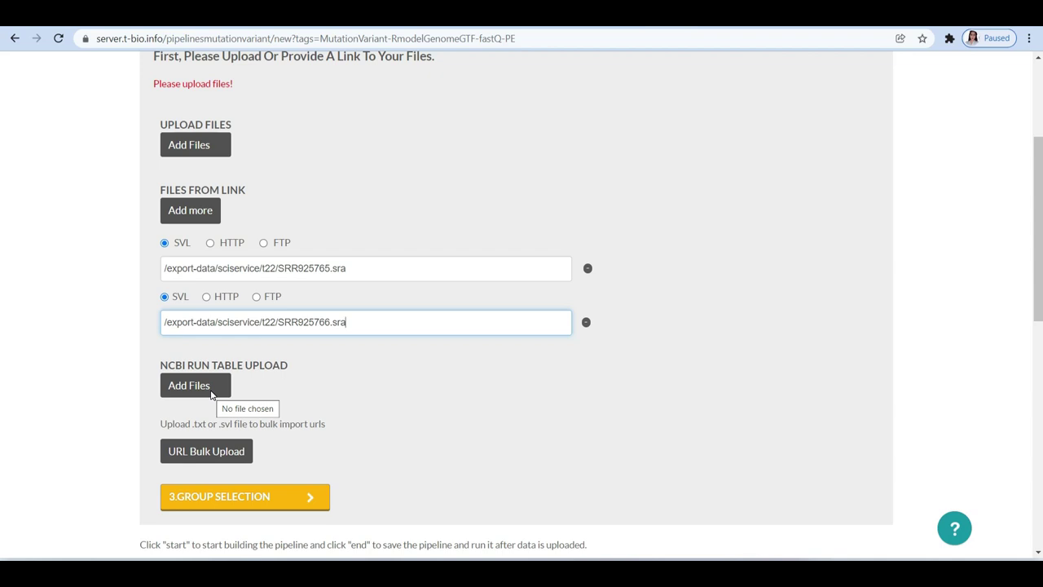
{"action": "scroll", "coordinate": [219, 430], "scroll_direction": "down", "scroll_amount": 1}
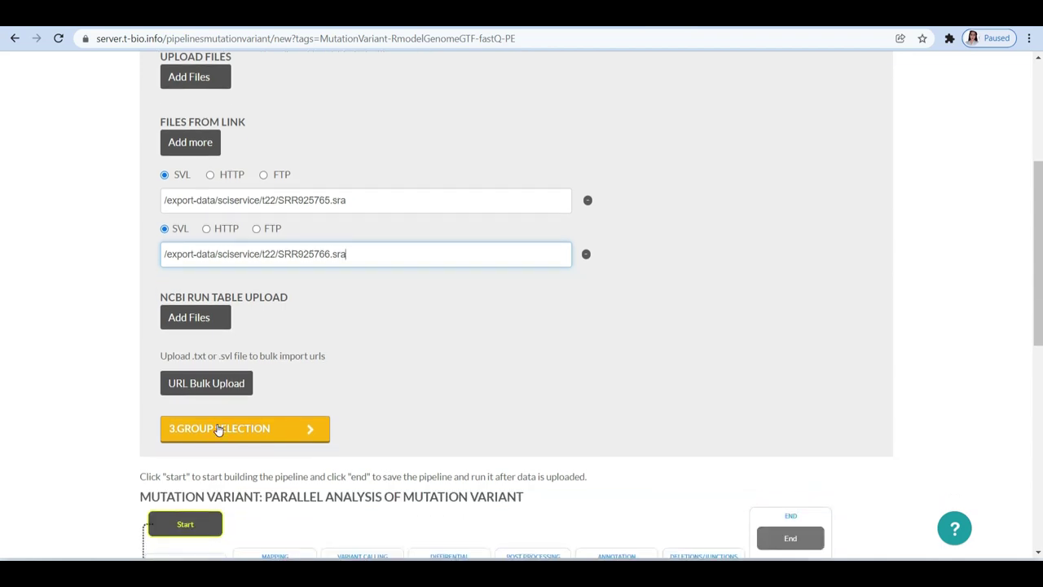
Assign SRR925765.sra to Group Treatment and SRR925766.sra to Group Control, then continue.
{"action": "left_click", "coordinate": [218, 430]}
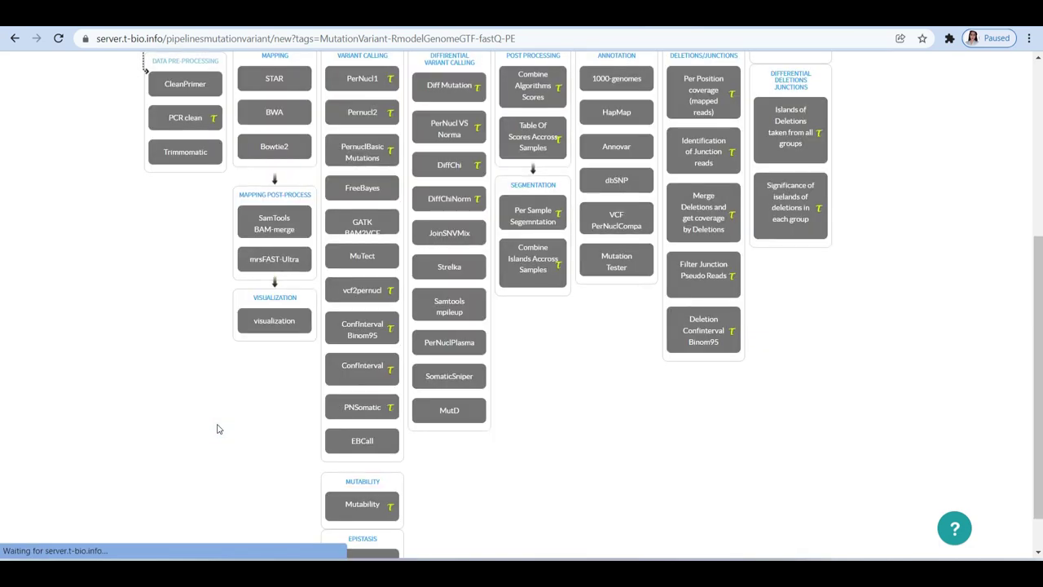
{"action": "scroll", "coordinate": [289, 424], "scroll_direction": "up", "scroll_amount": 5}
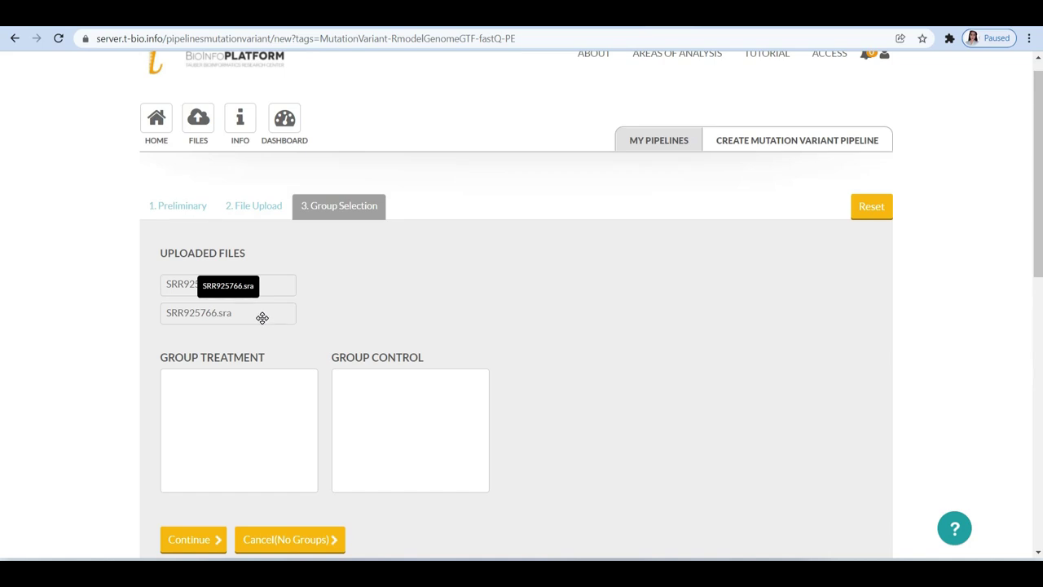
{"action": "left_click_drag", "start_coordinate": [225, 286], "coordinate": [242, 381]}
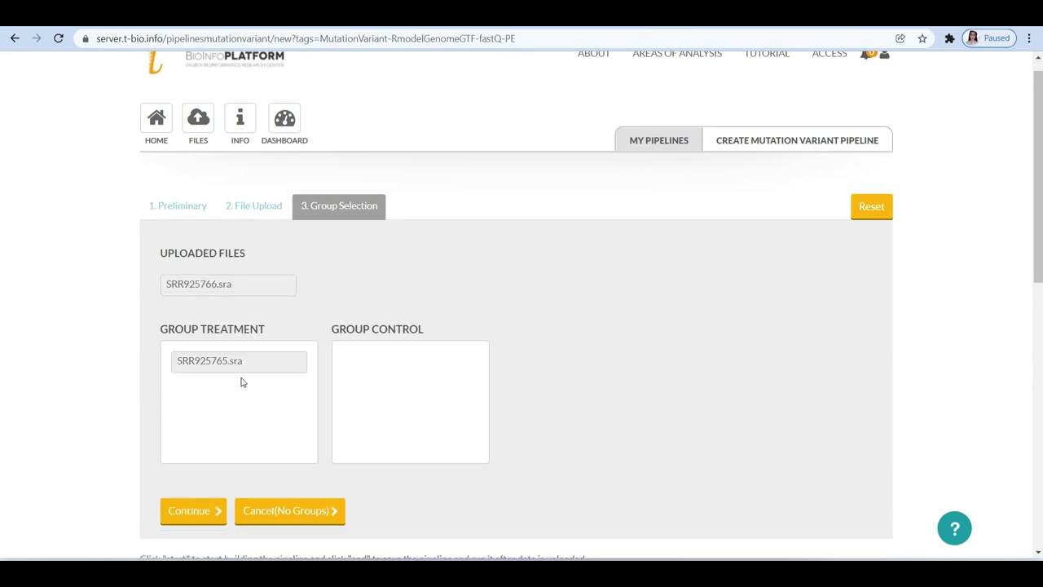
{"action": "left_click_drag", "start_coordinate": [261, 284], "coordinate": [428, 383]}
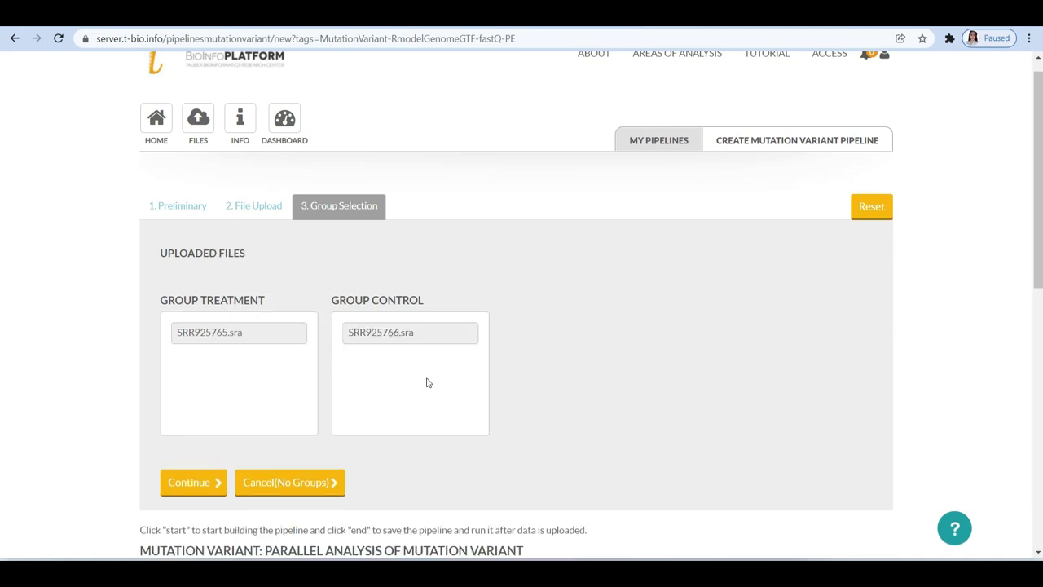
{"action": "left_click", "coordinate": [201, 486]}
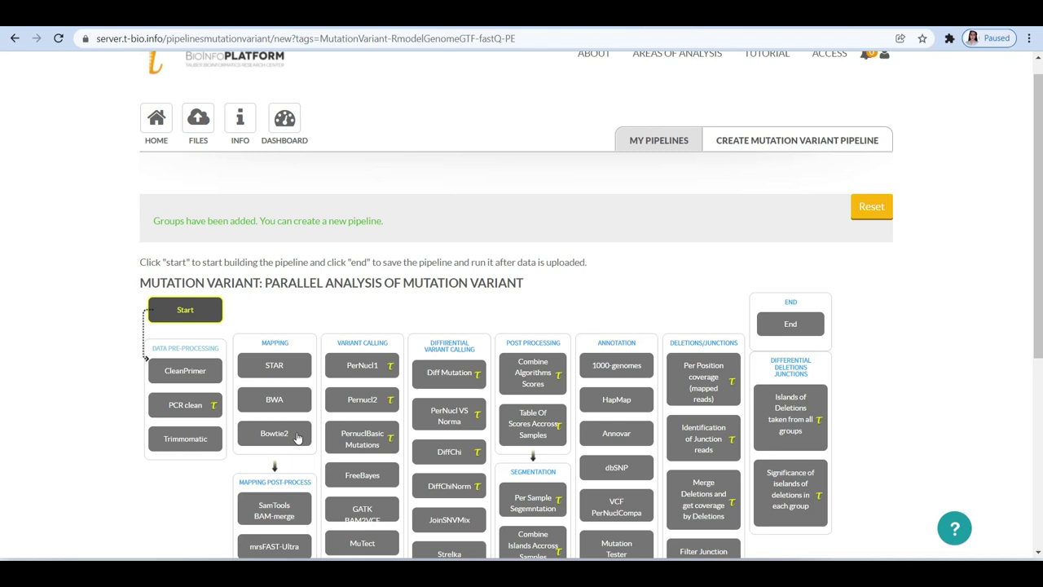
{"action": "scroll", "coordinate": [297, 437], "scroll_direction": "down", "scroll_amount": 3}
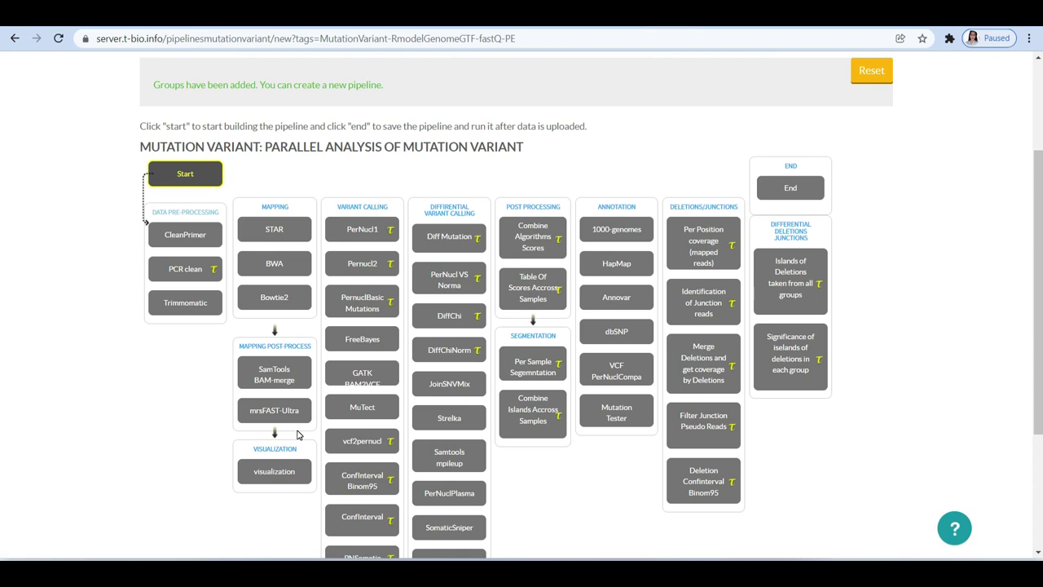
{"action": "scroll", "coordinate": [298, 435], "scroll_direction": "up", "scroll_amount": 1}
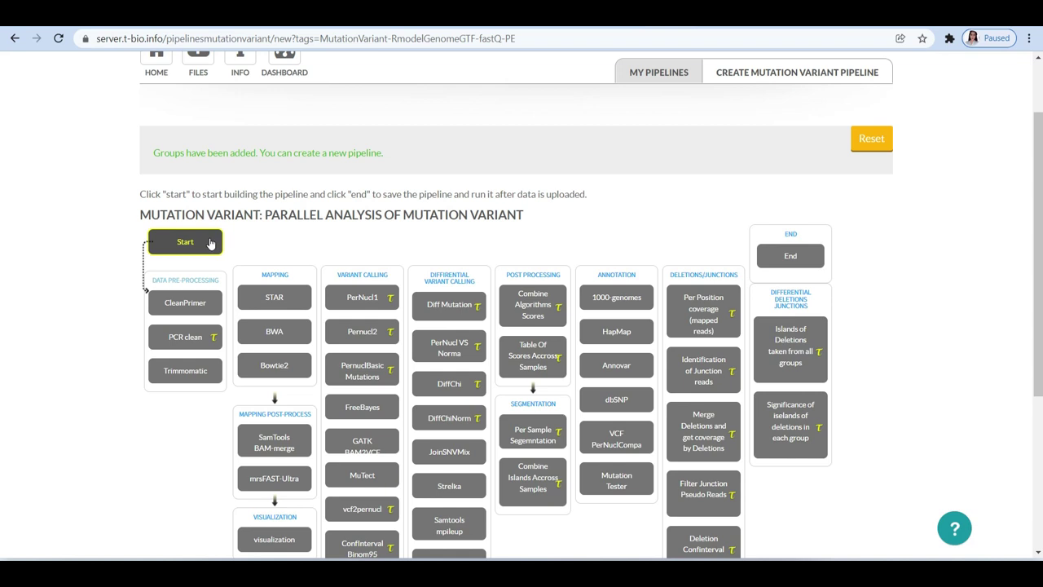
{"action": "scroll", "coordinate": [211, 243], "scroll_direction": "up", "scroll_amount": 1}
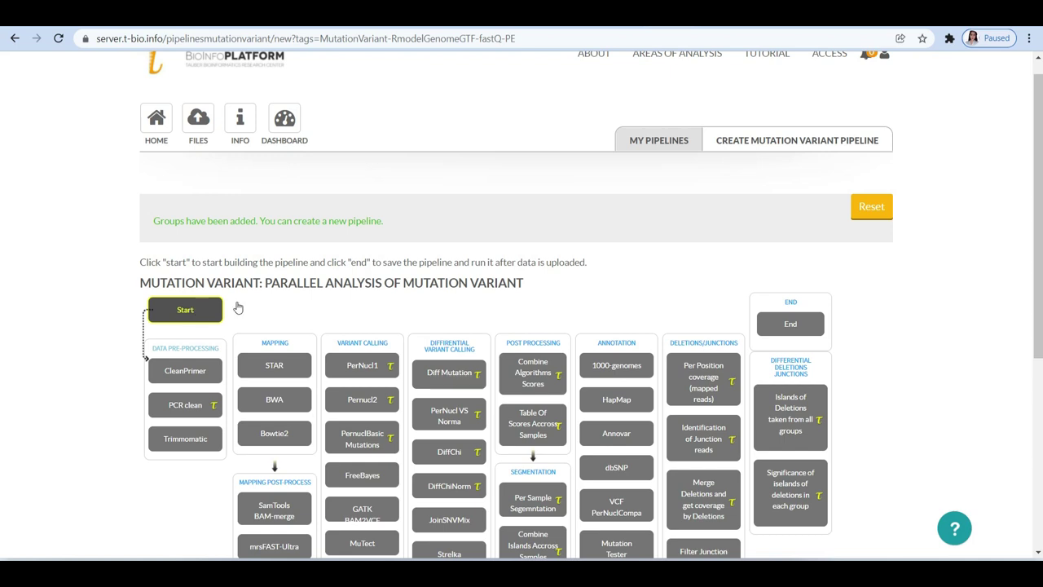
{"action": "scroll", "coordinate": [448, 462], "scroll_direction": "down", "scroll_amount": 1}
{"action": "scroll", "coordinate": [448, 462], "scroll_direction": "down", "scroll_amount": 1}
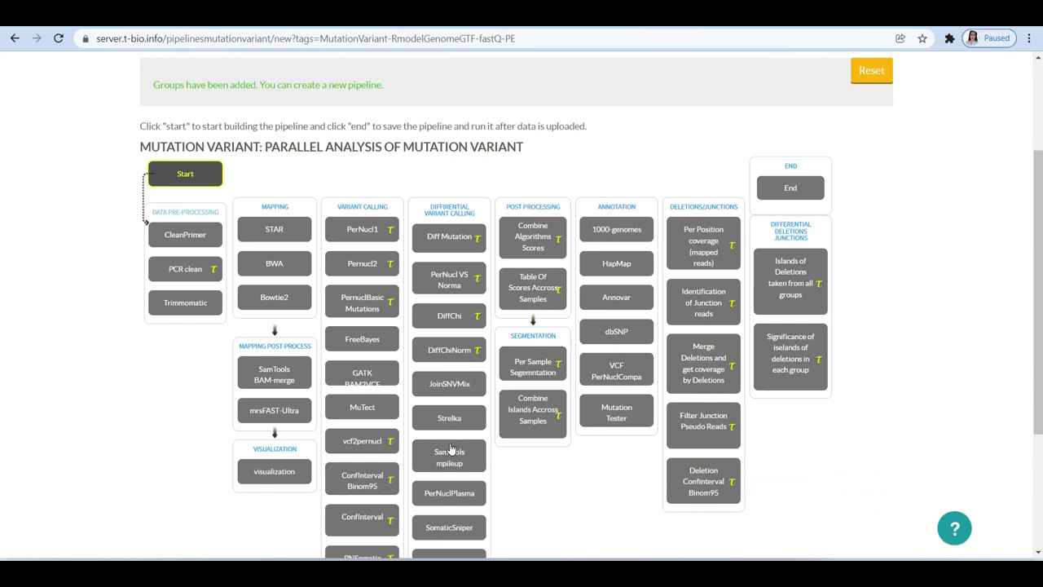
{"action": "scroll", "coordinate": [448, 440], "scroll_direction": "down", "scroll_amount": 1}
{"action": "scroll", "coordinate": [450, 442], "scroll_direction": "up", "scroll_amount": 1}
Start the pipeline builder and dismiss the introduction dialog with OK.
{"action": "left_click", "coordinate": [201, 179]}
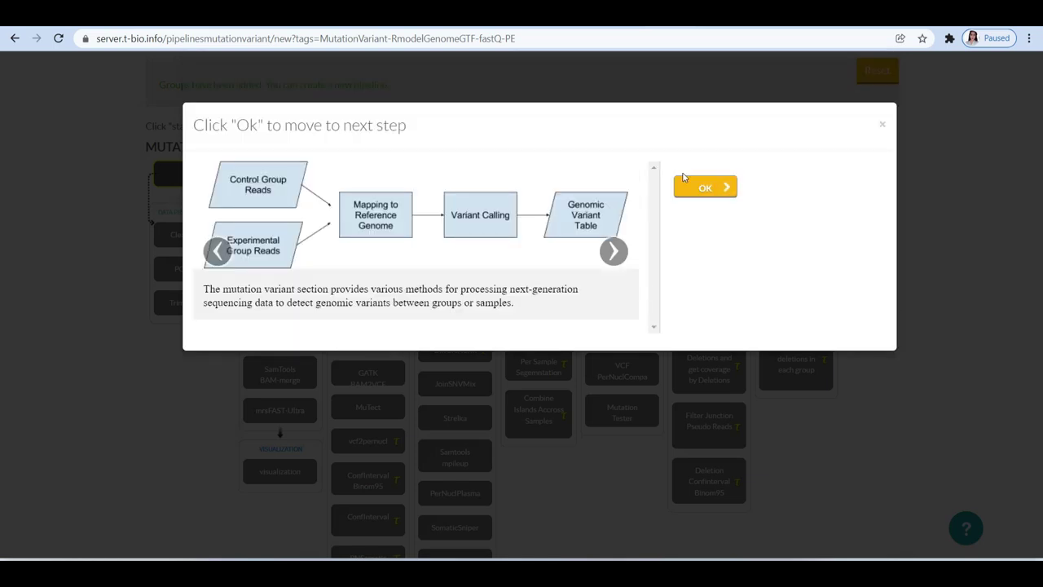
{"action": "left_click", "coordinate": [692, 190]}
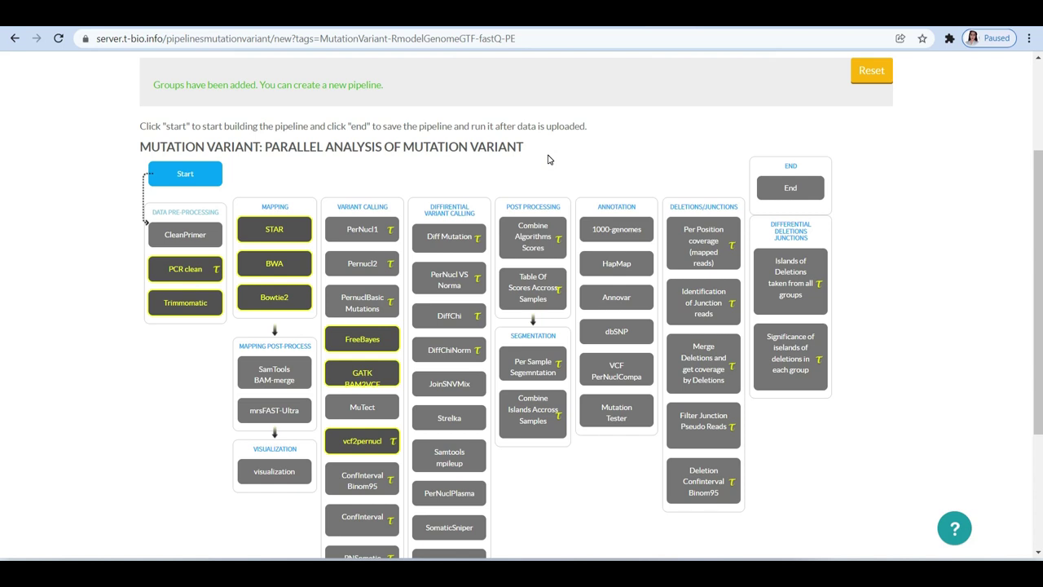
{"action": "scroll", "coordinate": [548, 159], "scroll_direction": "down", "scroll_amount": 1}
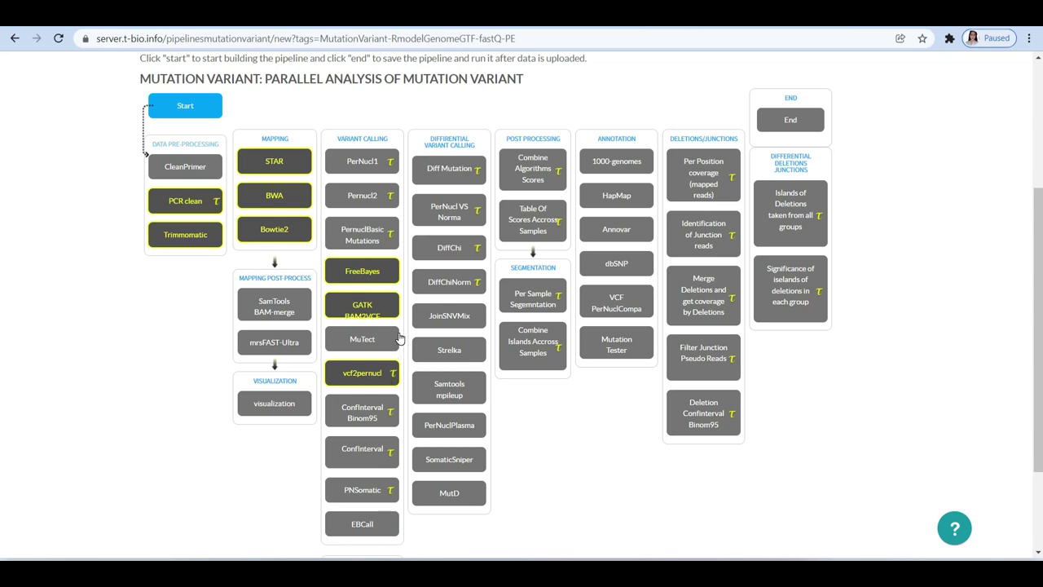
Chain Bowtie2 into Strelka and finish at the End step, saving each module.
{"action": "left_click", "coordinate": [276, 238]}
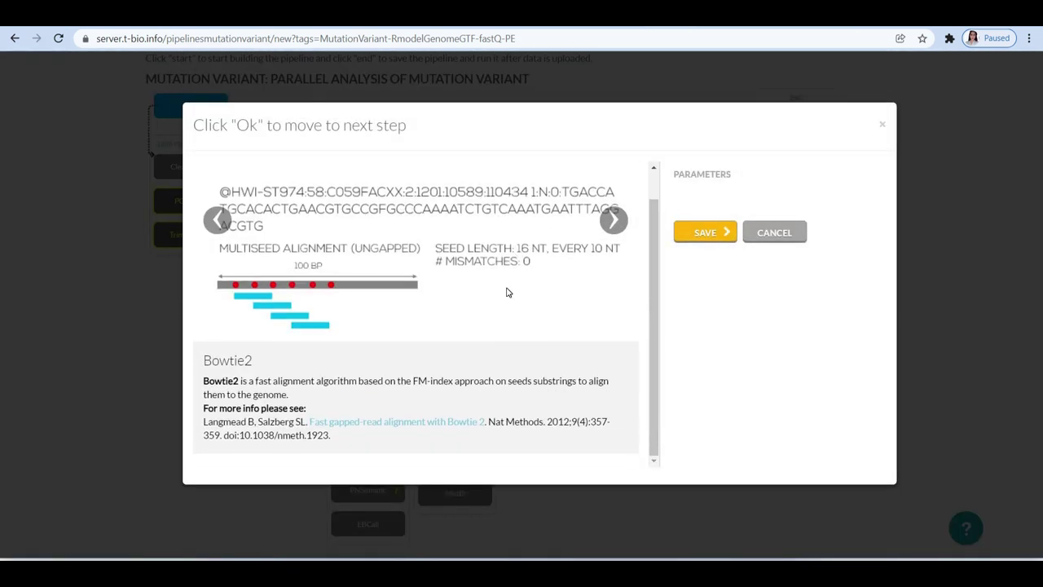
{"action": "left_click", "coordinate": [716, 235]}
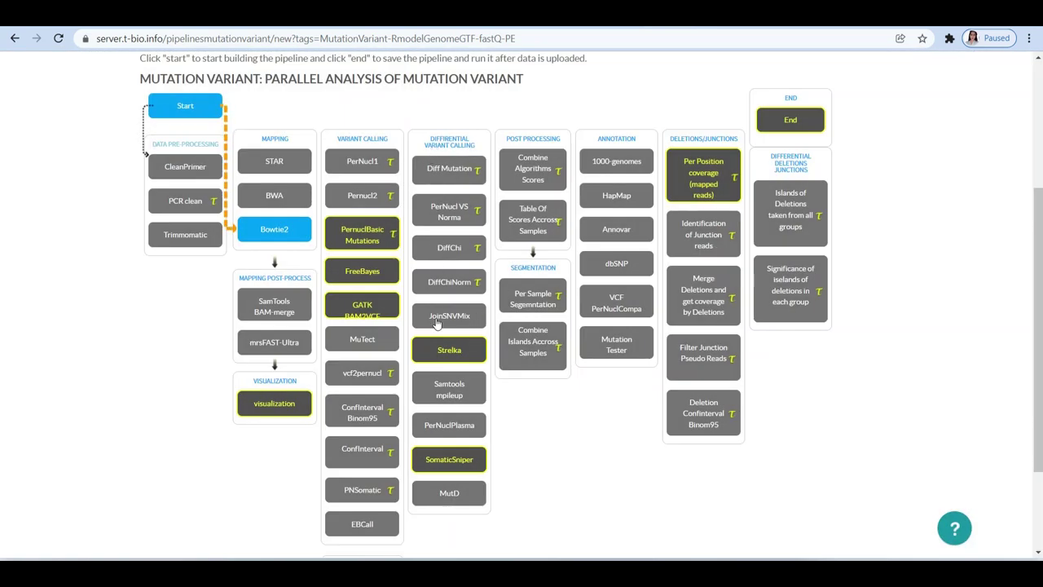
{"action": "left_click", "coordinate": [438, 352]}
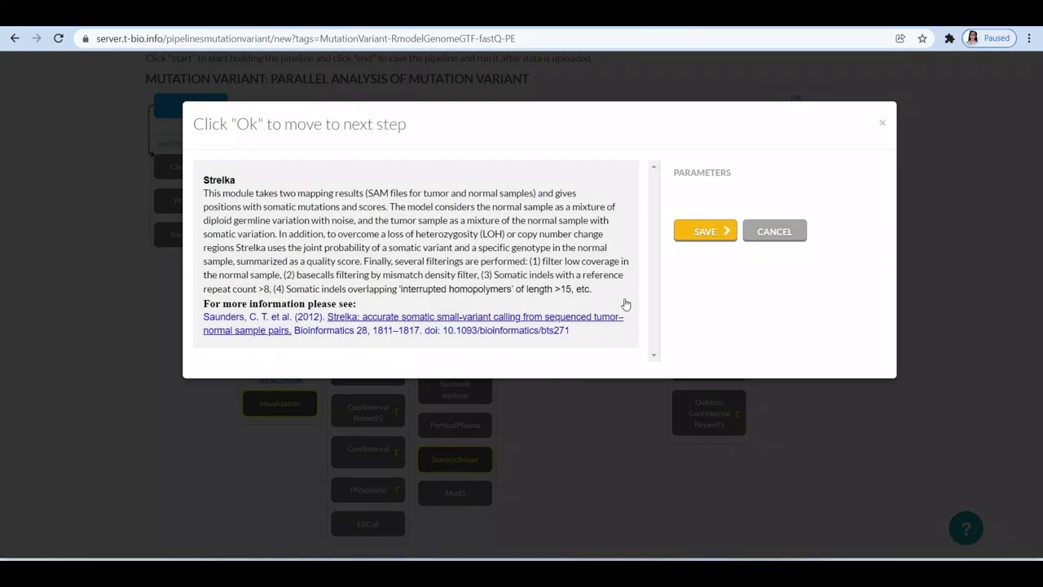
{"action": "left_click", "coordinate": [696, 235]}
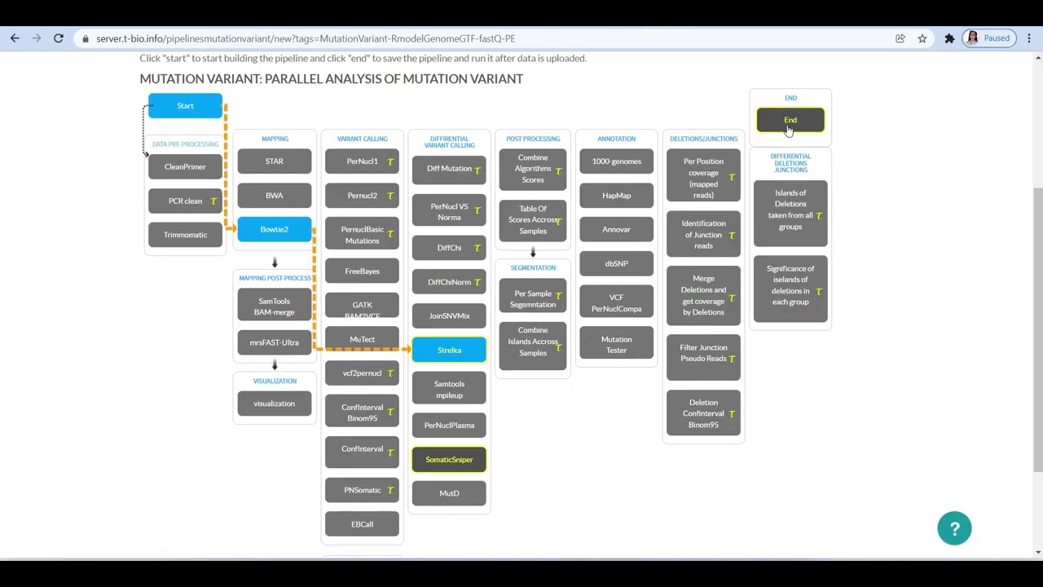
{"action": "left_click", "coordinate": [788, 122]}
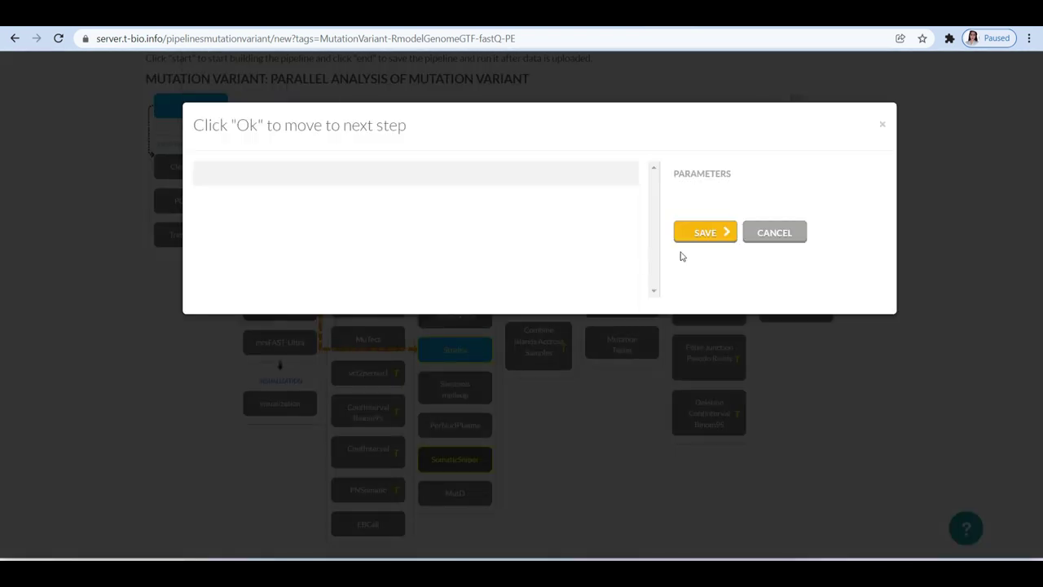
{"action": "left_click", "coordinate": [702, 234]}
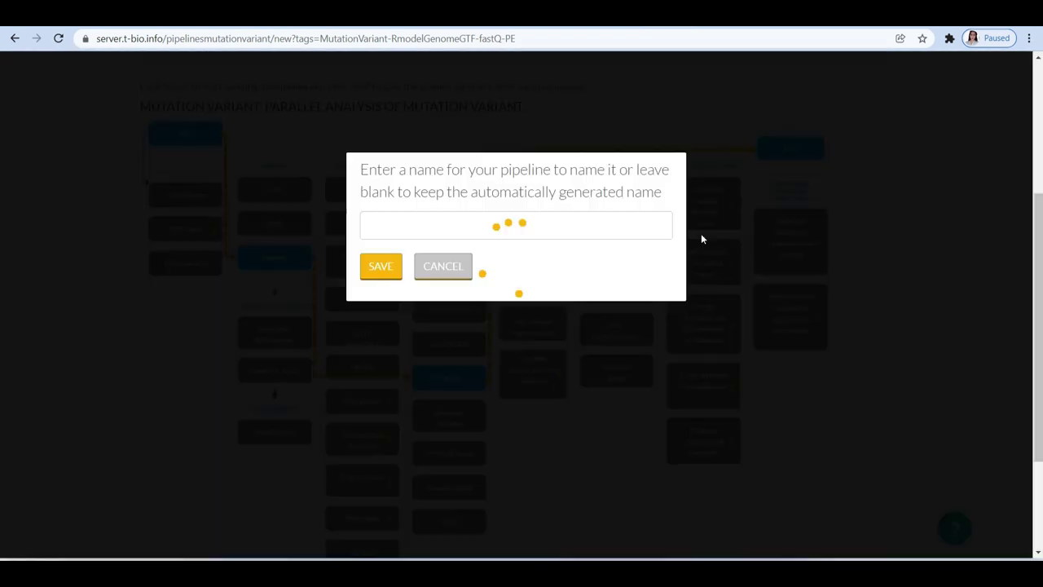
Name the pipeline 'Variant calling' and save it.
{"action": "left_click", "coordinate": [455, 226]}
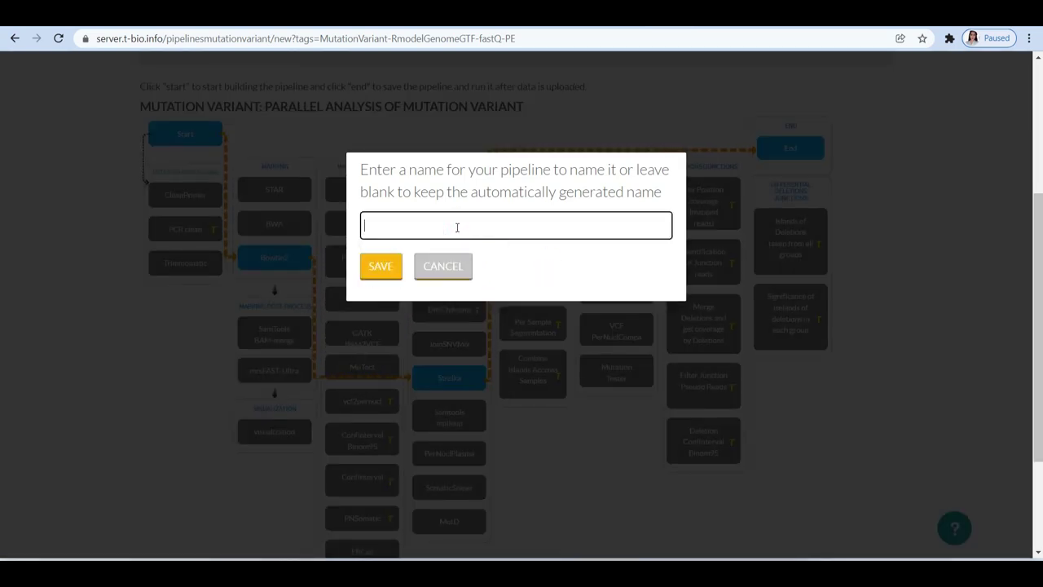
{"action": "type", "text": "Variant calling"}
{"action": "left_click", "coordinate": [371, 269]}
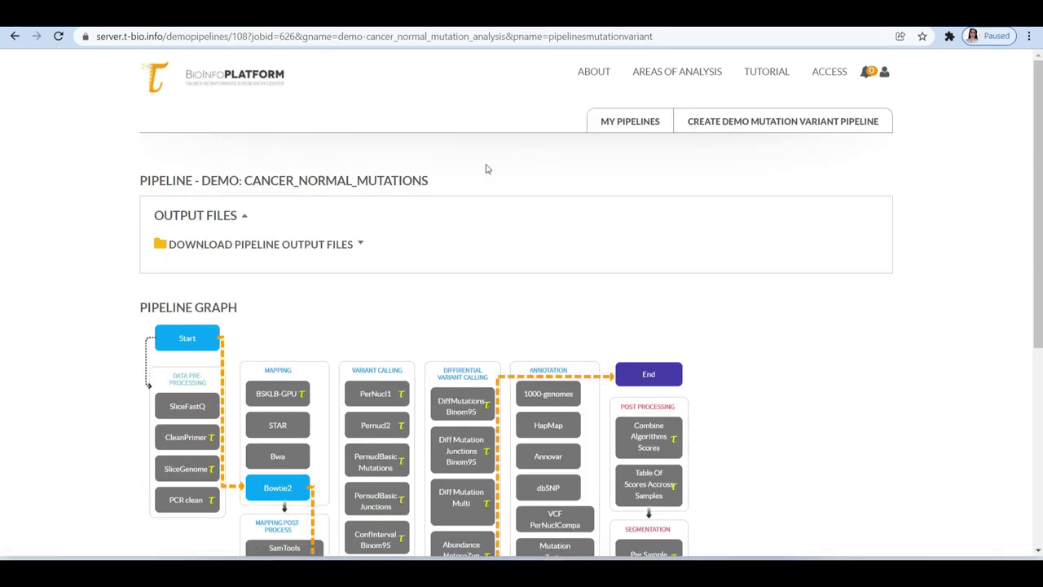
Expand the pipeline output file list and download snvs.strelka.vcf.
{"action": "left_click", "coordinate": [347, 248]}
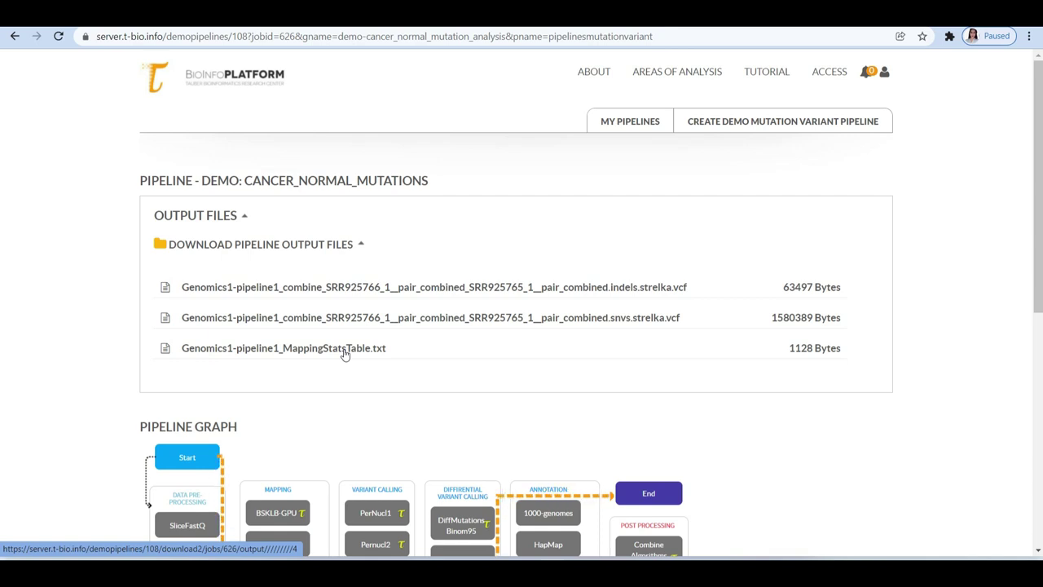
{"action": "left_click", "coordinate": [423, 323]}
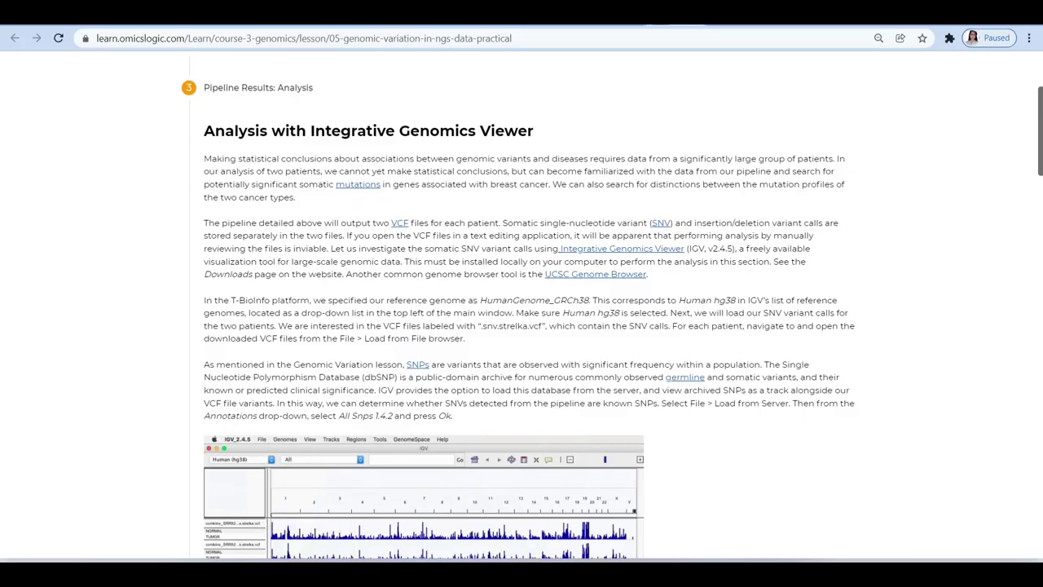
{"action": "scroll", "coordinate": [633, 228], "scroll_direction": "down", "scroll_amount": 1}
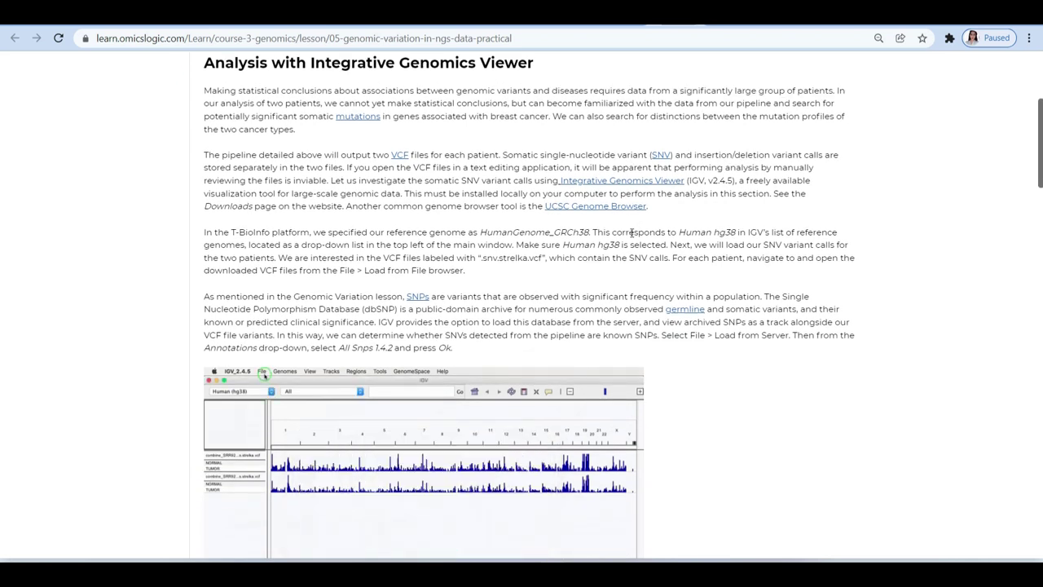
{"action": "scroll", "coordinate": [632, 232], "scroll_direction": "down", "scroll_amount": 1}
{"action": "scroll", "coordinate": [632, 232], "scroll_direction": "down", "scroll_amount": 2}
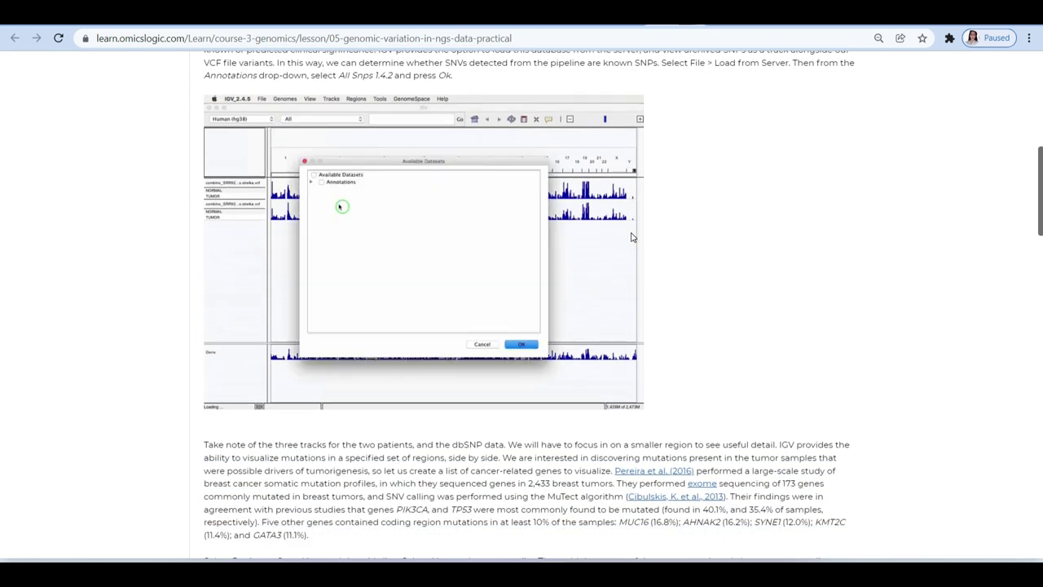
{"action": "scroll", "coordinate": [632, 237], "scroll_direction": "down", "scroll_amount": 1}
{"action": "scroll", "coordinate": [631, 237], "scroll_direction": "down", "scroll_amount": 3}
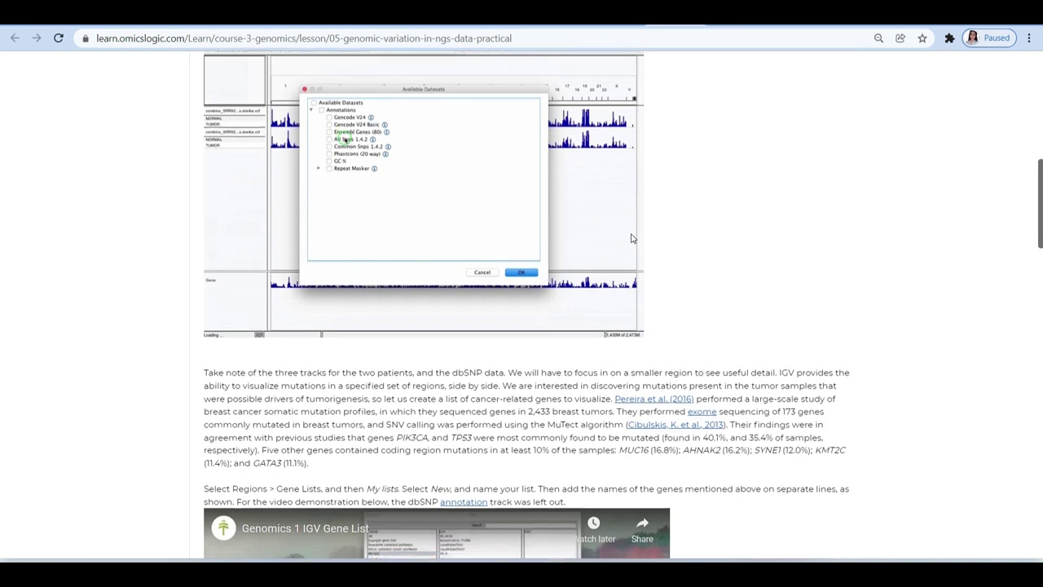
{"action": "scroll", "coordinate": [632, 236], "scroll_direction": "down", "scroll_amount": 4}
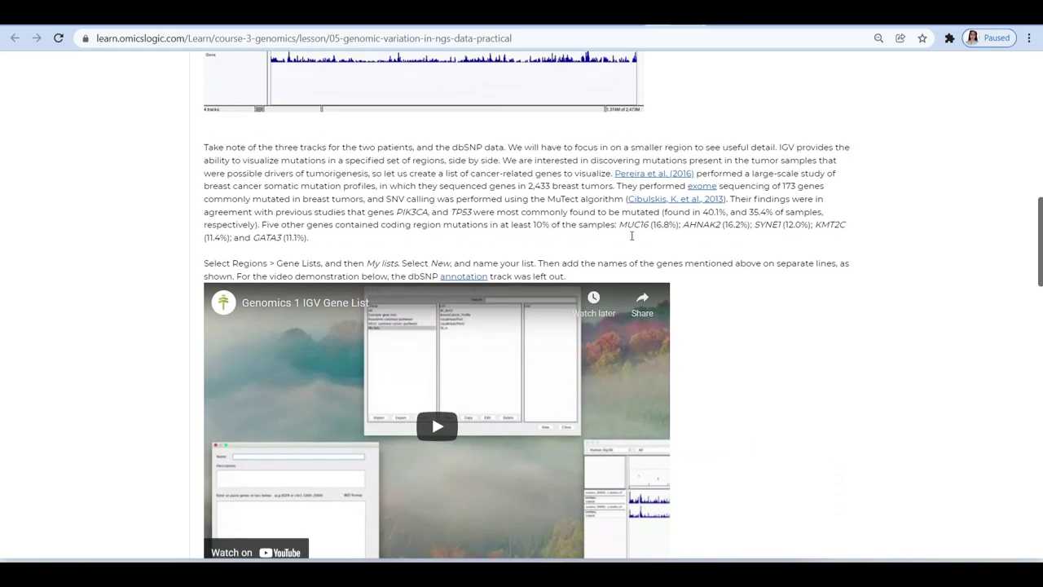
{"action": "scroll", "coordinate": [631, 239], "scroll_direction": "down", "scroll_amount": 4}
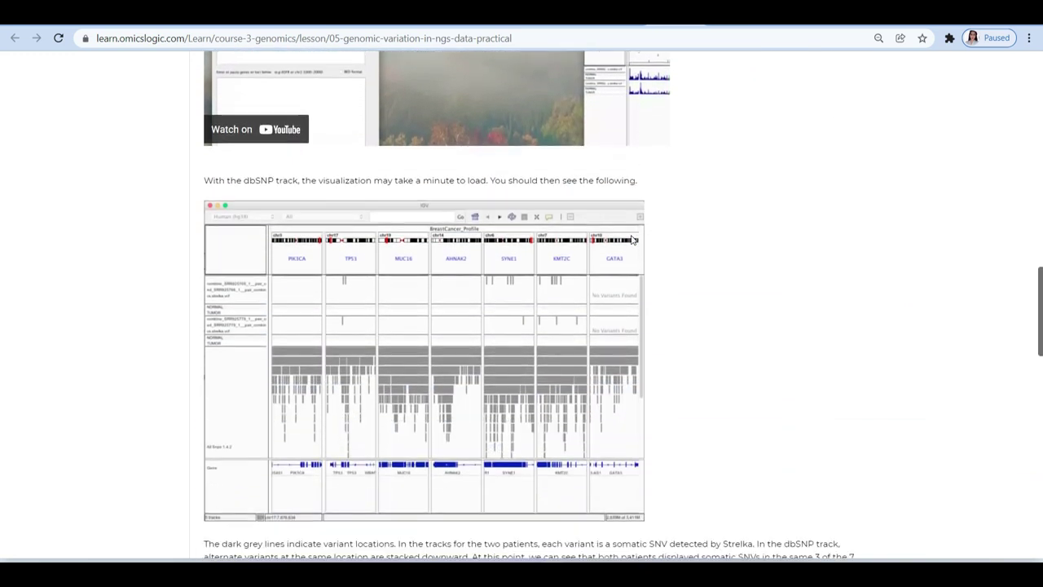
{"action": "scroll", "coordinate": [631, 239], "scroll_direction": "down", "scroll_amount": 4}
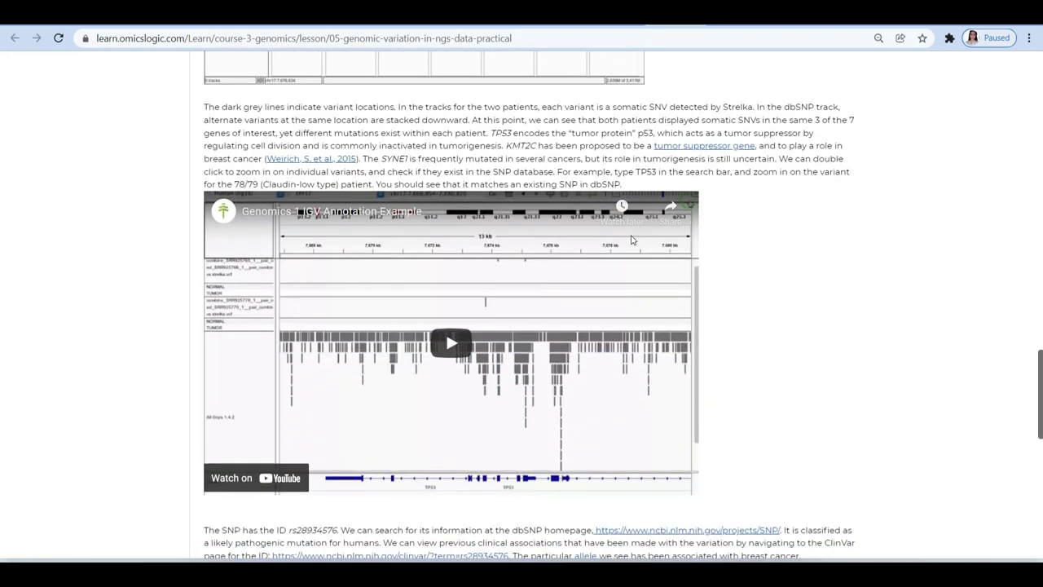
{"action": "scroll", "coordinate": [631, 240], "scroll_direction": "down", "scroll_amount": 3}
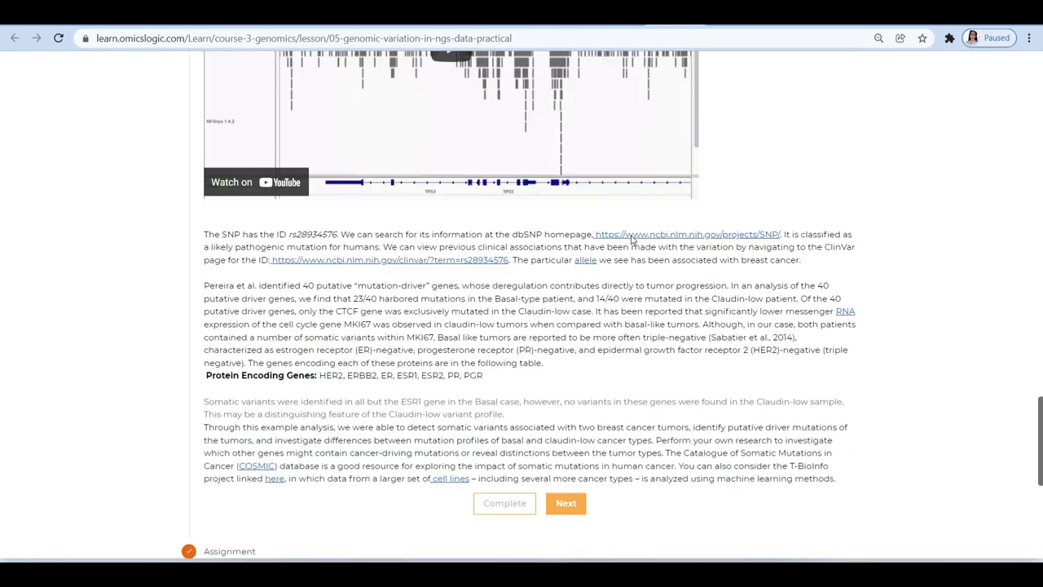
{"action": "scroll", "coordinate": [631, 236], "scroll_direction": "down", "scroll_amount": 2}
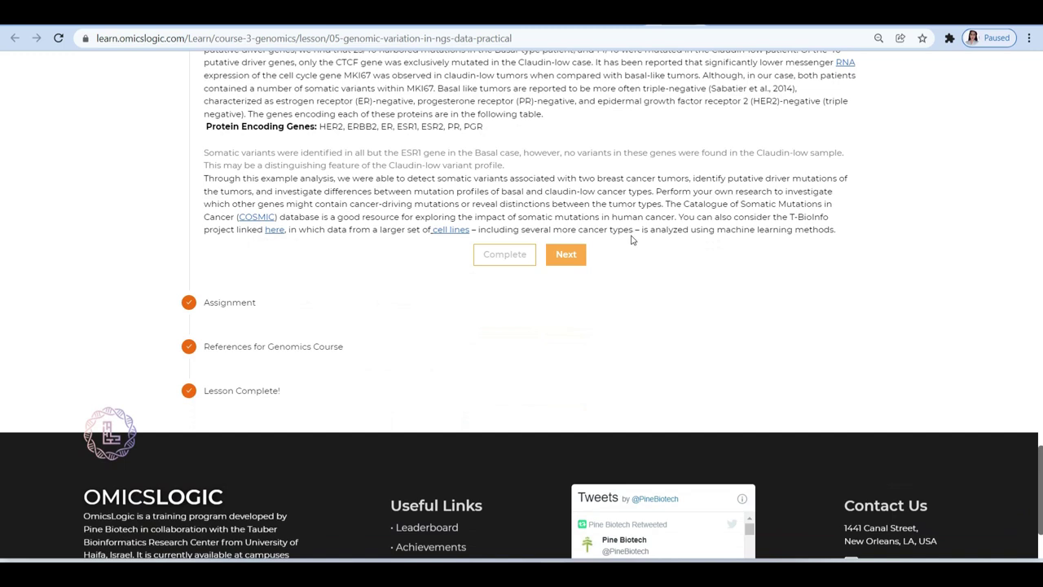